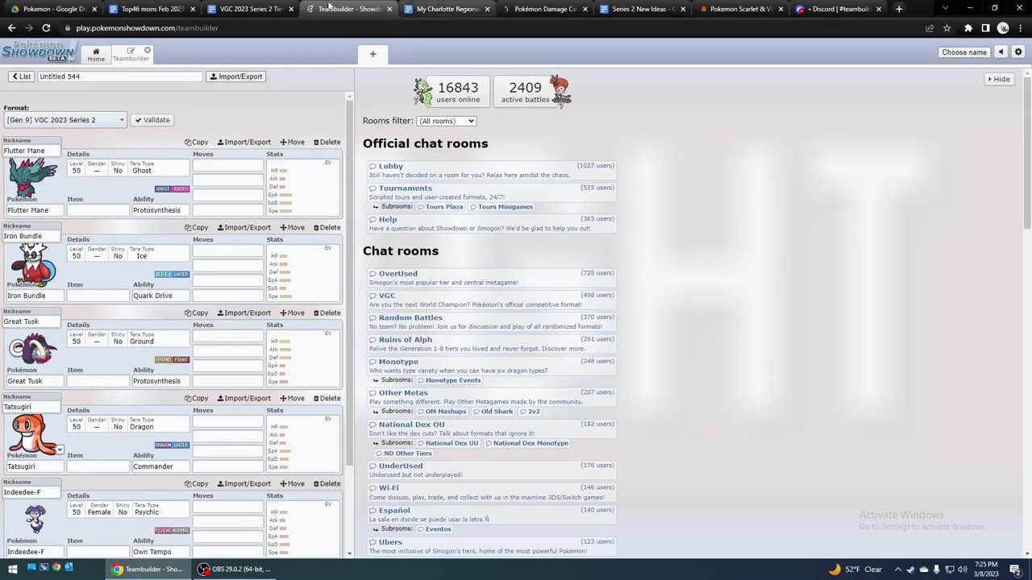
# Check the Top46 mons Feb 2023 usage document, then return to the teambuilder
pyautogui.click(150, 9)
pyautogui.scroll(10, 241, 244)
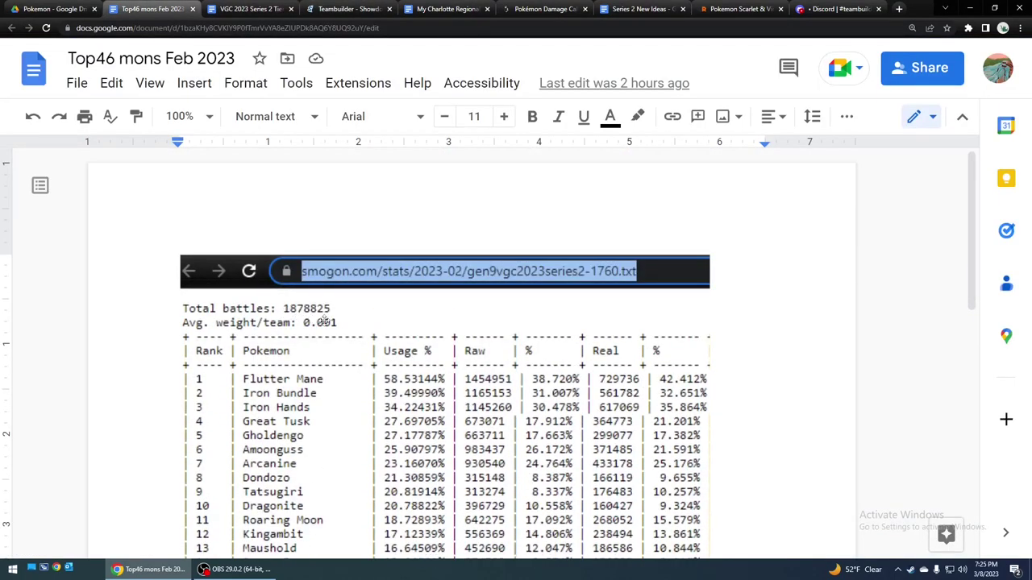
pyautogui.scroll(-3, 367, 347)
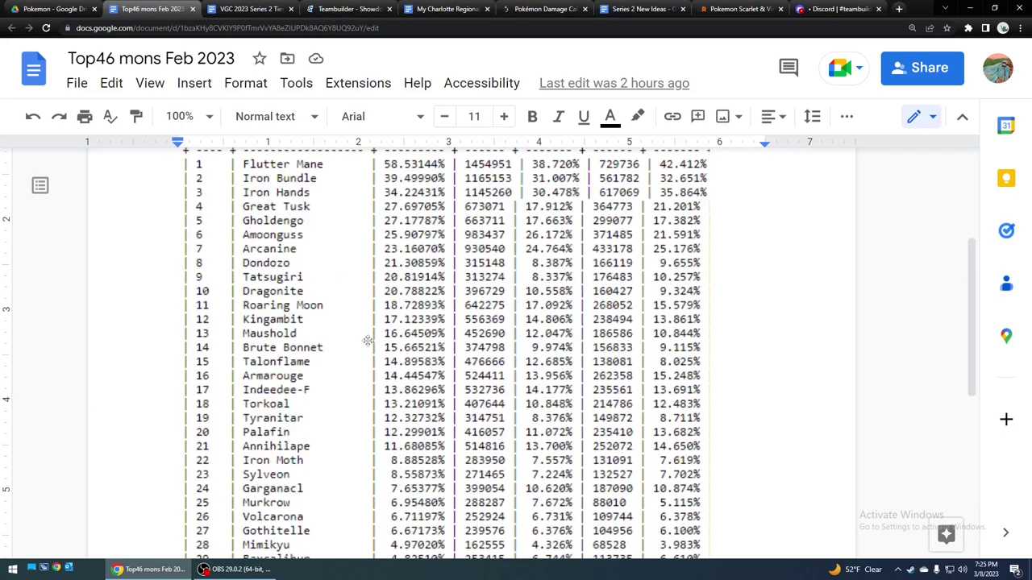
pyautogui.click(348, 9)
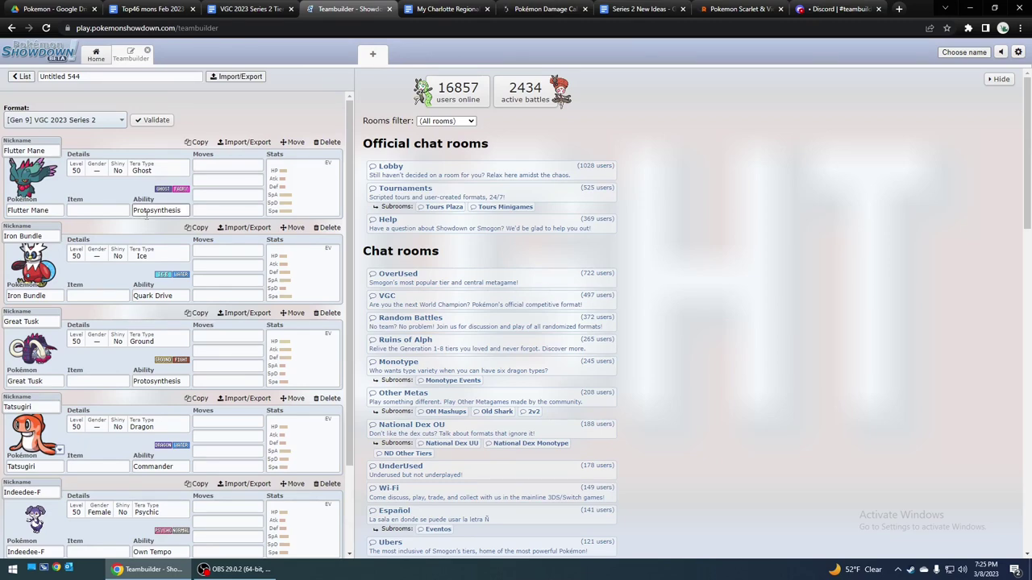
# Go back to the saved team list and open the Untitled 544 team
pyautogui.scroll(-3, 148, 212)
pyautogui.scroll(3, 148, 212)
pyautogui.scroll(-2, 147, 212)
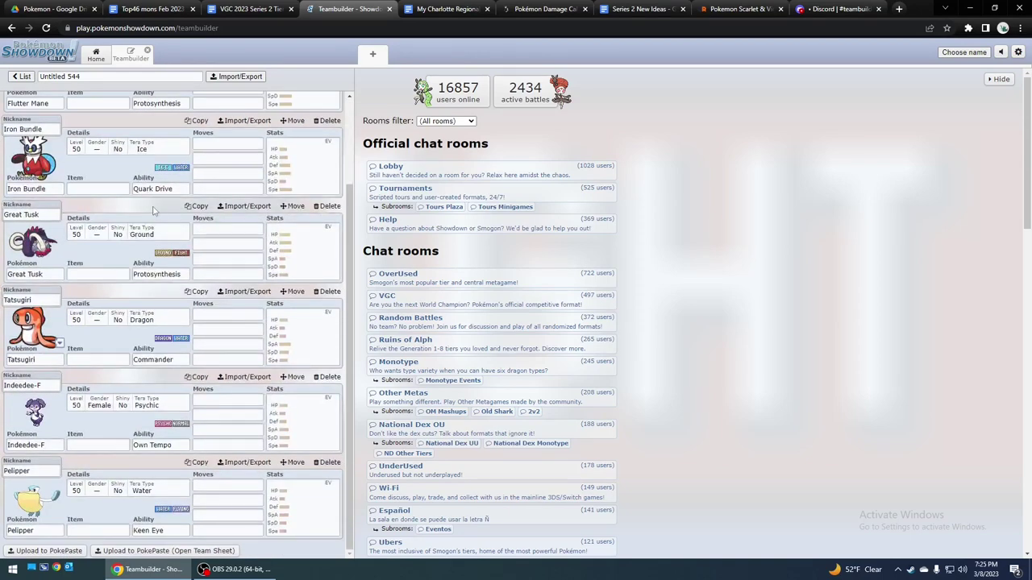
pyautogui.scroll(2, 153, 210)
pyautogui.scroll(-2, 96, 198)
pyautogui.scroll(2, 77, 187)
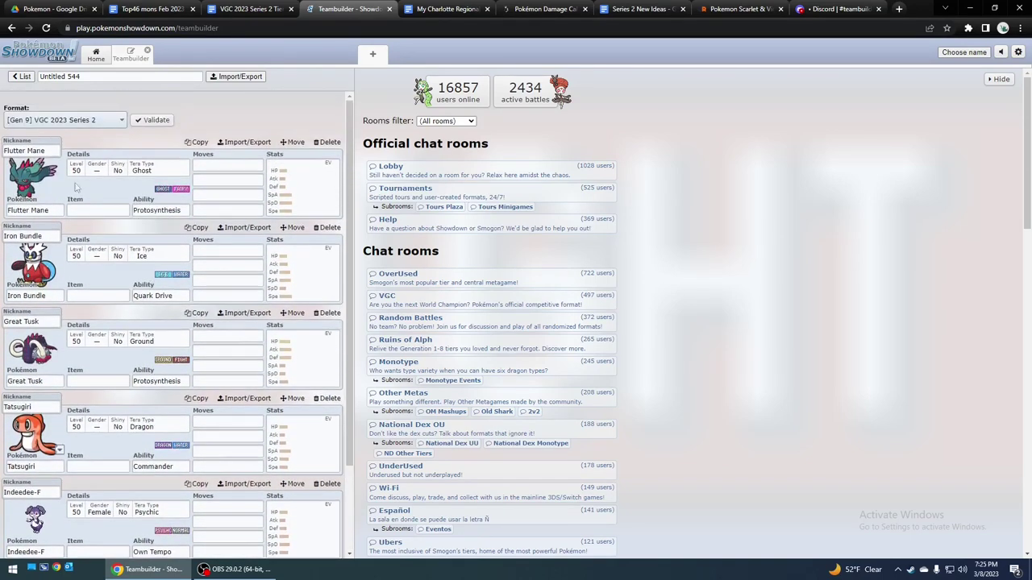
pyautogui.click(21, 75)
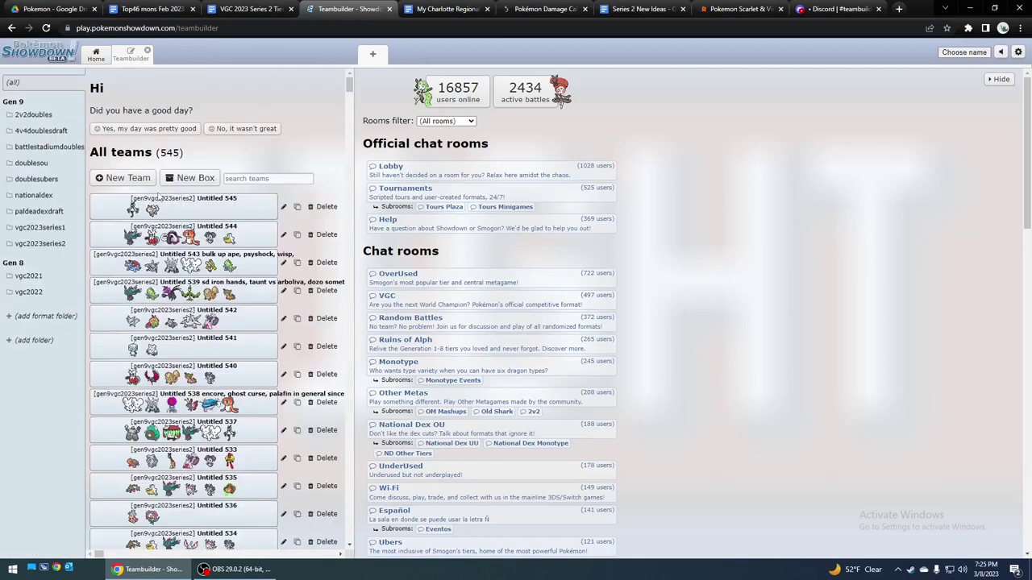
pyautogui.click(159, 239)
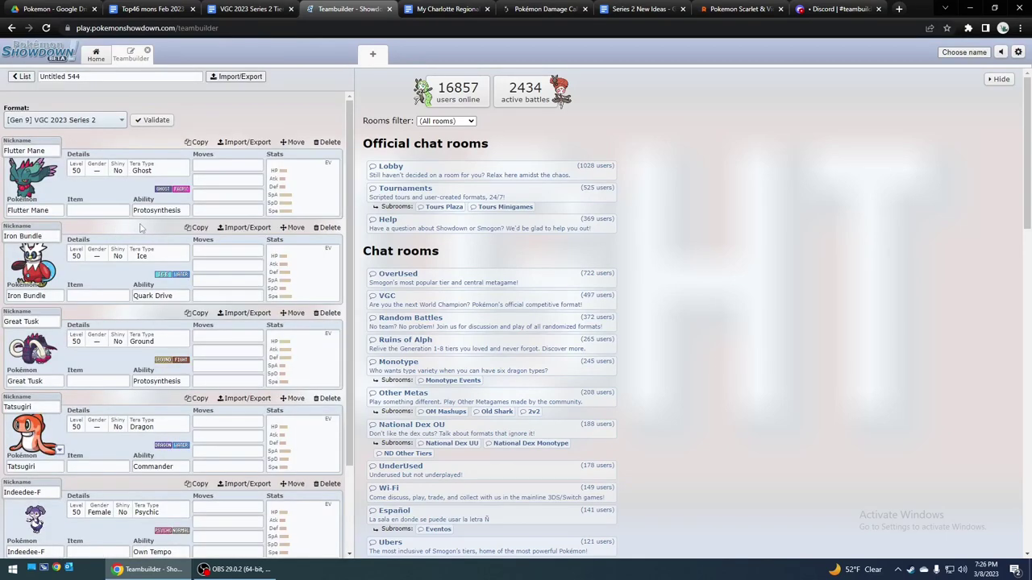
# Look at Flutter Mane's first move options, then show Pelipper's item choices
pyautogui.scroll(-2, 153, 242)
pyautogui.scroll(2, 188, 317)
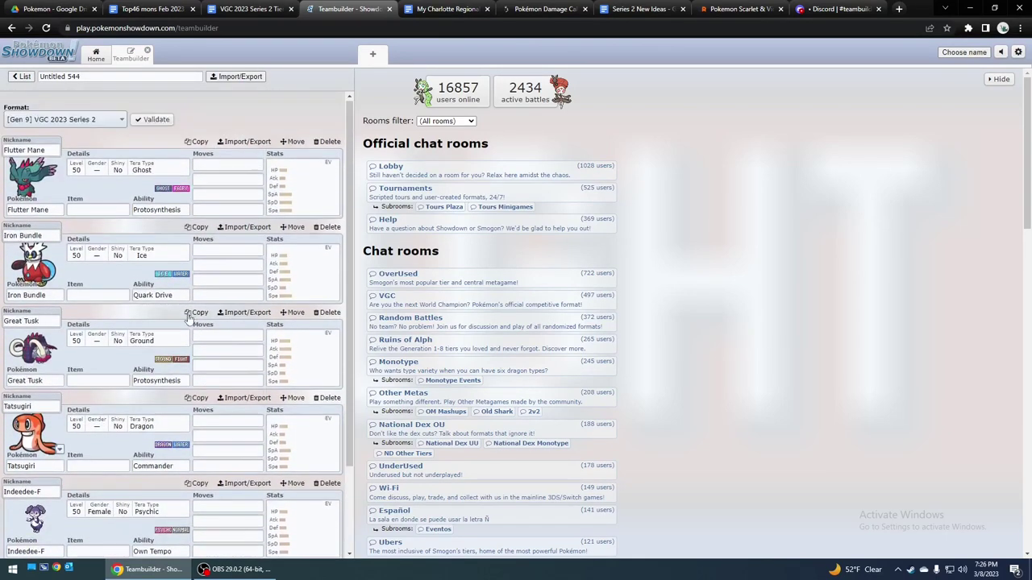
pyautogui.click(260, 166)
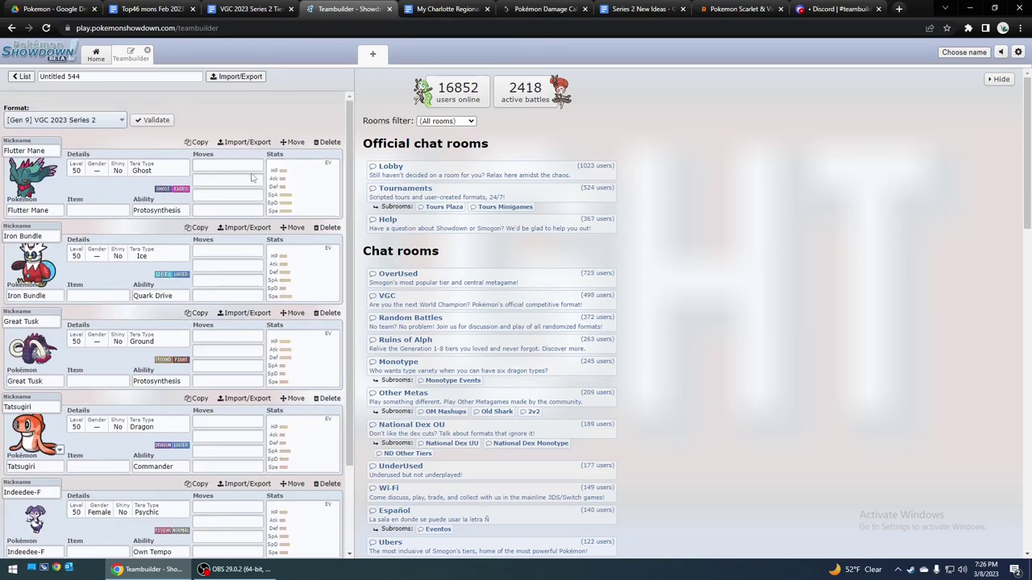
pyautogui.scroll(-3, 215, 191)
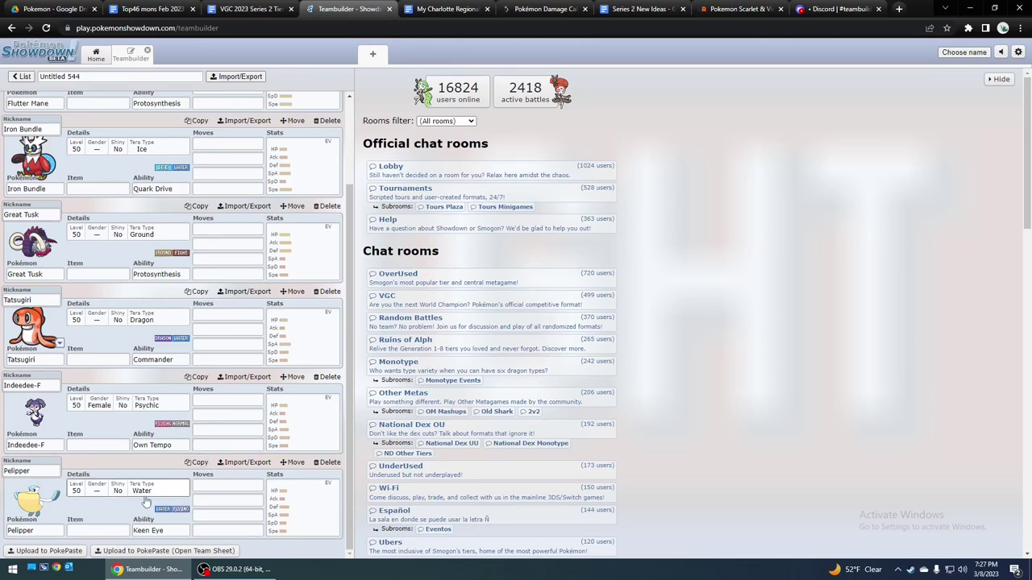
pyautogui.click(125, 529)
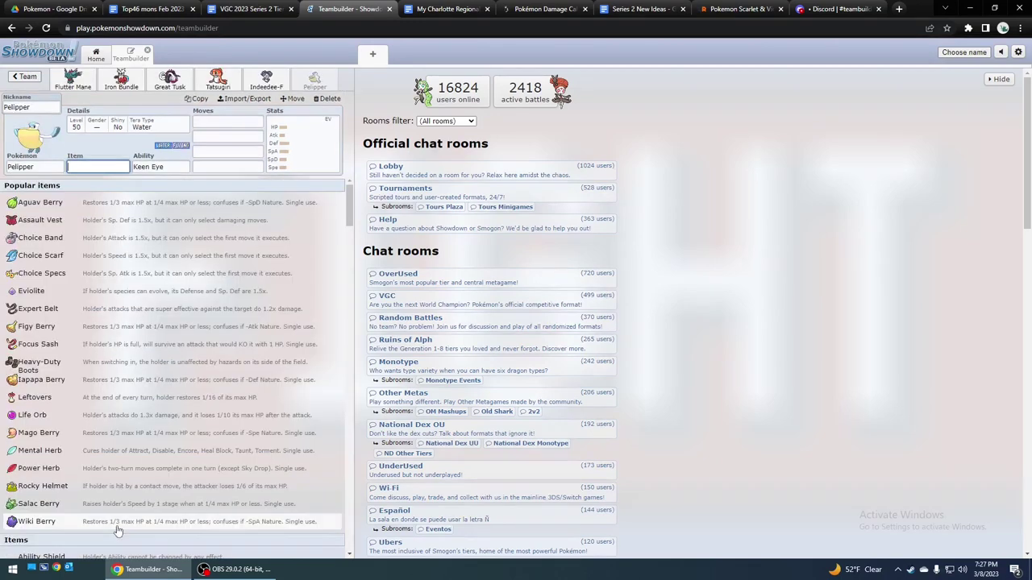
# Leave the Untitled 544 team view for the full team list and open Untitled 545
pyautogui.click(24, 76)
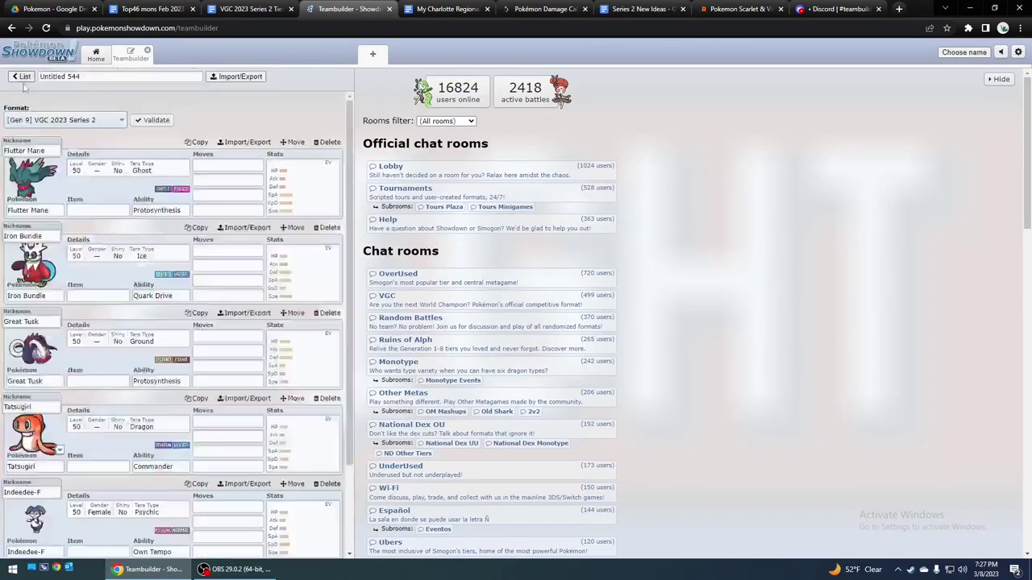
pyautogui.click(24, 76)
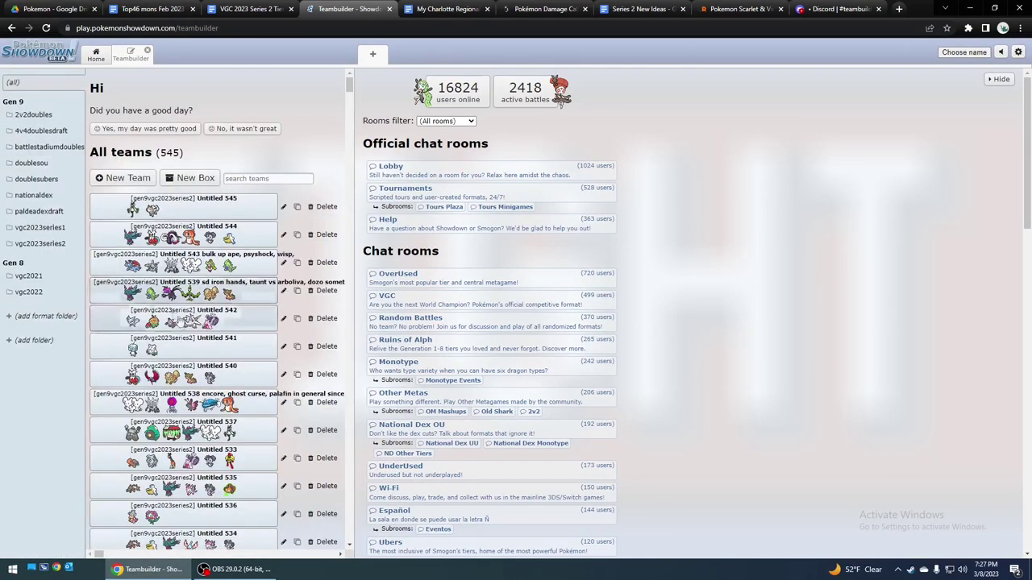
pyautogui.click(181, 205)
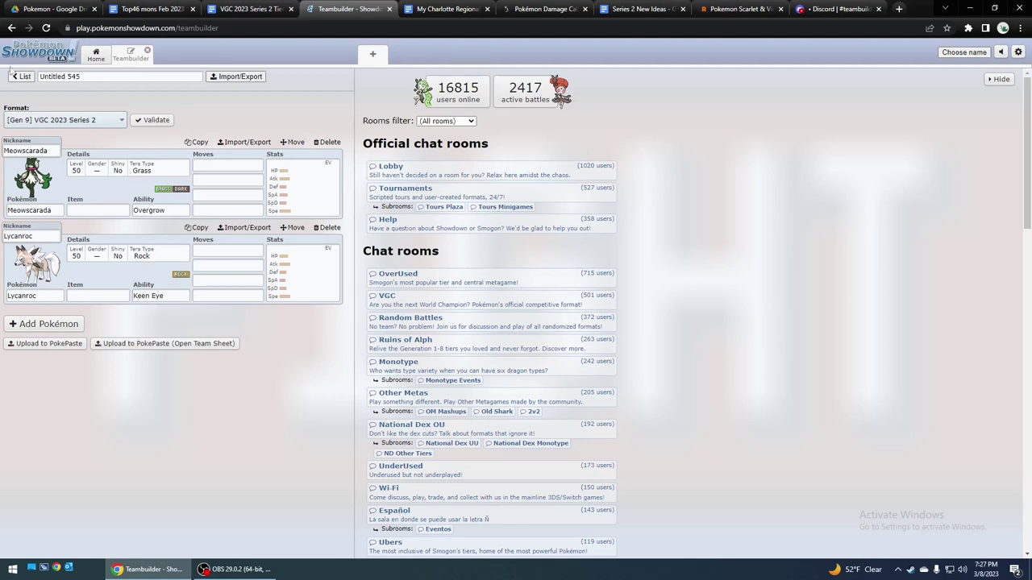
# Return to the team list, reopen Untitled 545, then open Untitled 544
pyautogui.click(22, 77)
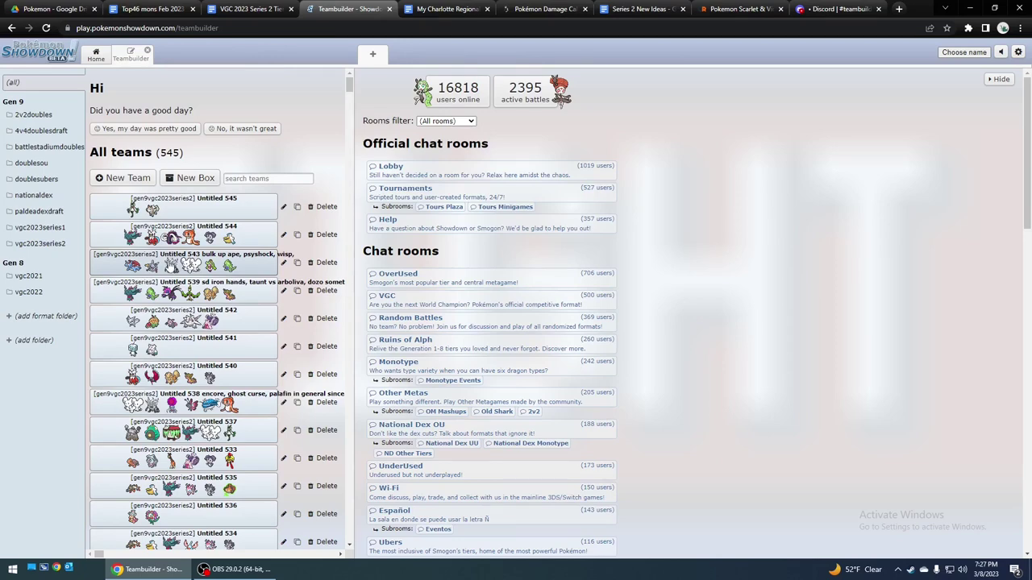
pyautogui.click(150, 209)
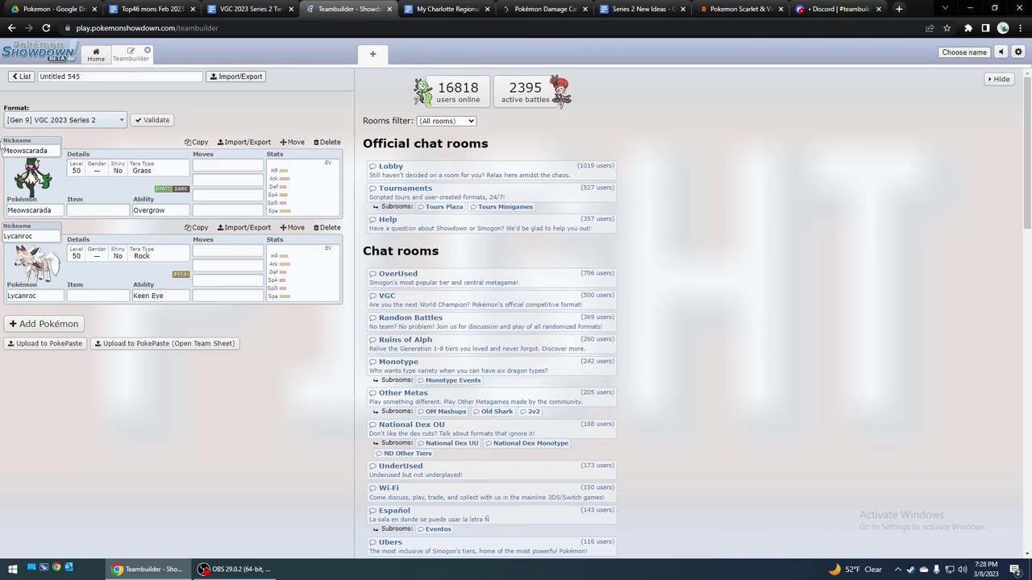
pyautogui.click(23, 76)
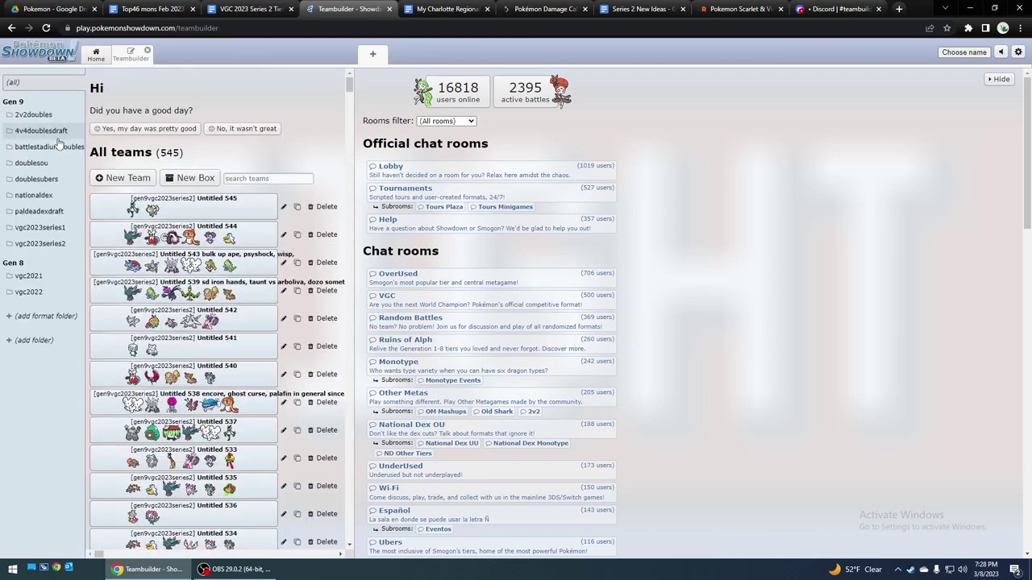
pyautogui.click(150, 234)
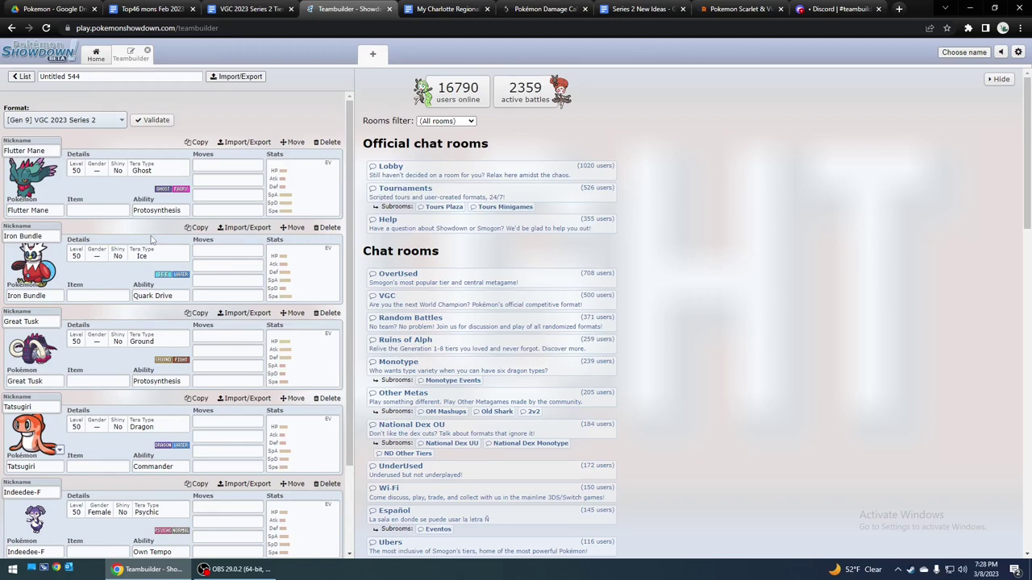
pyautogui.scroll(-1, 151, 235)
pyautogui.scroll(1, 152, 233)
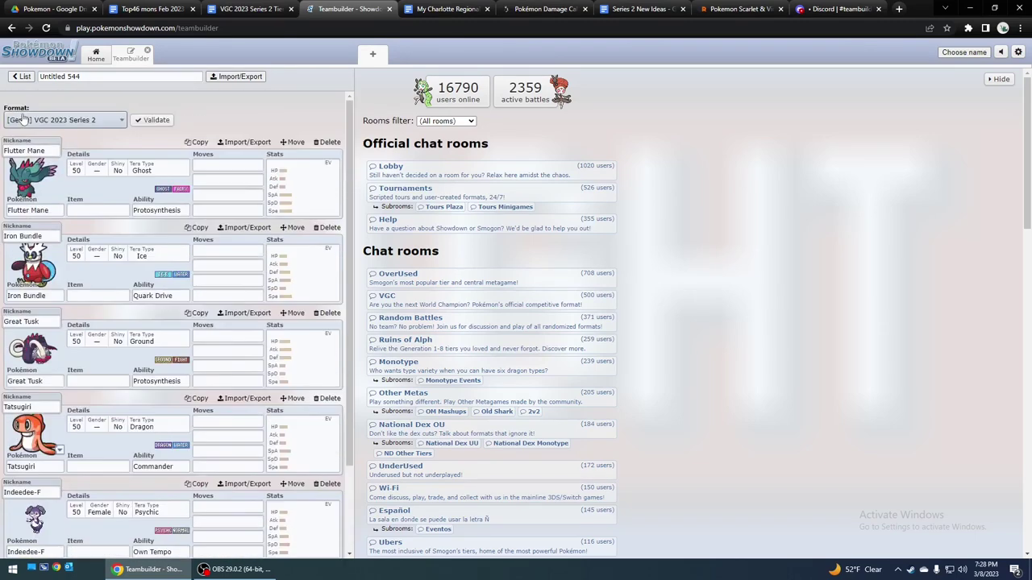
pyautogui.click(20, 77)
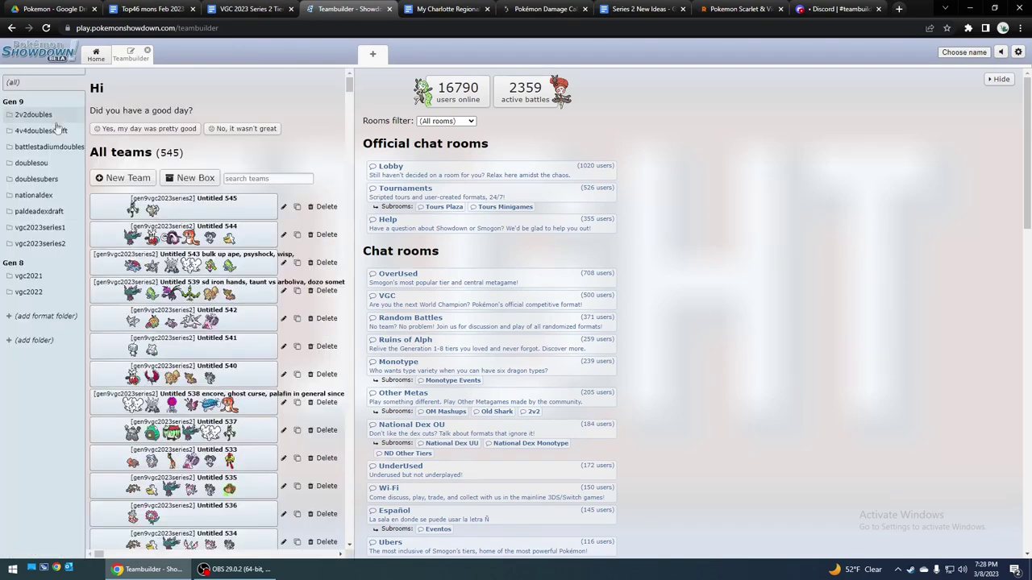
pyautogui.click(196, 205)
pyautogui.click(20, 76)
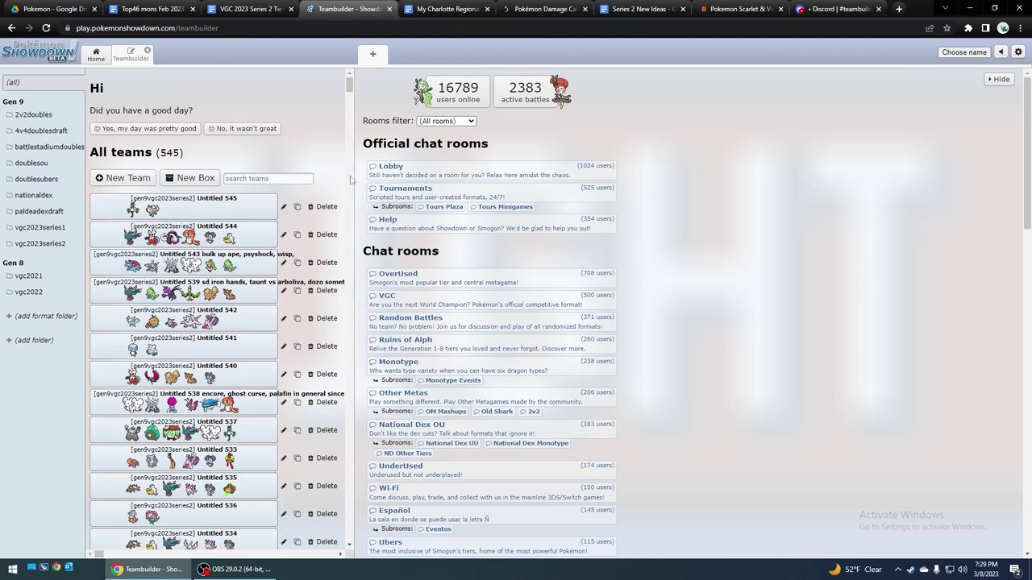
# Compare Tsareena's damage with Terastallization off and back on
pyautogui.click(544, 9)
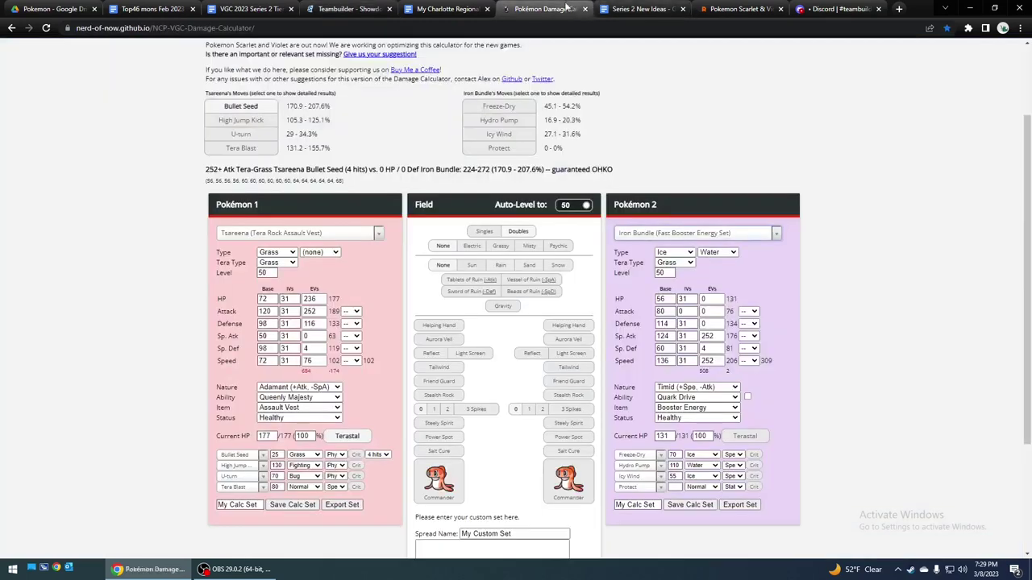
pyautogui.scroll(2, 144, 208)
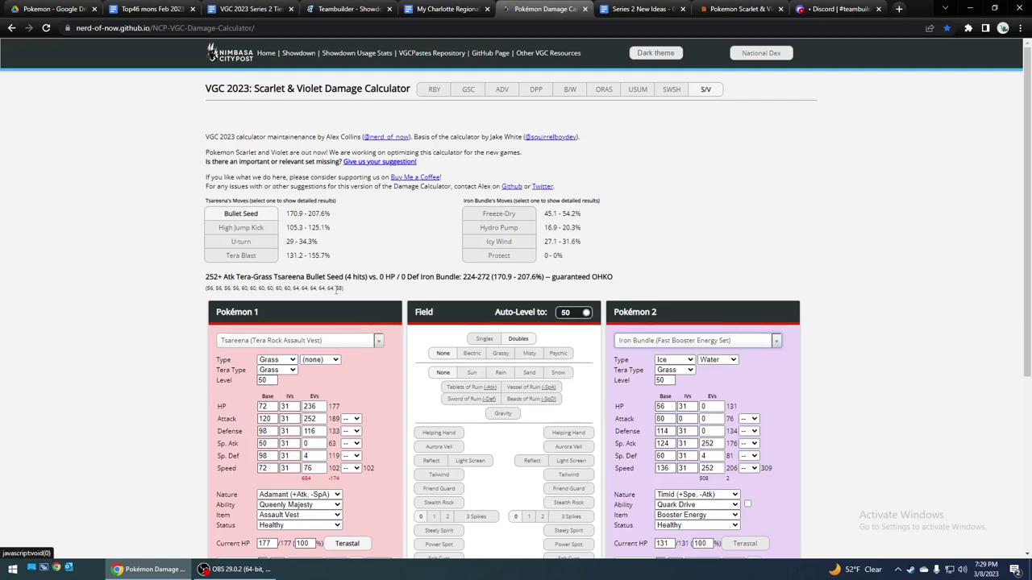
pyautogui.scroll(-2, 748, 274)
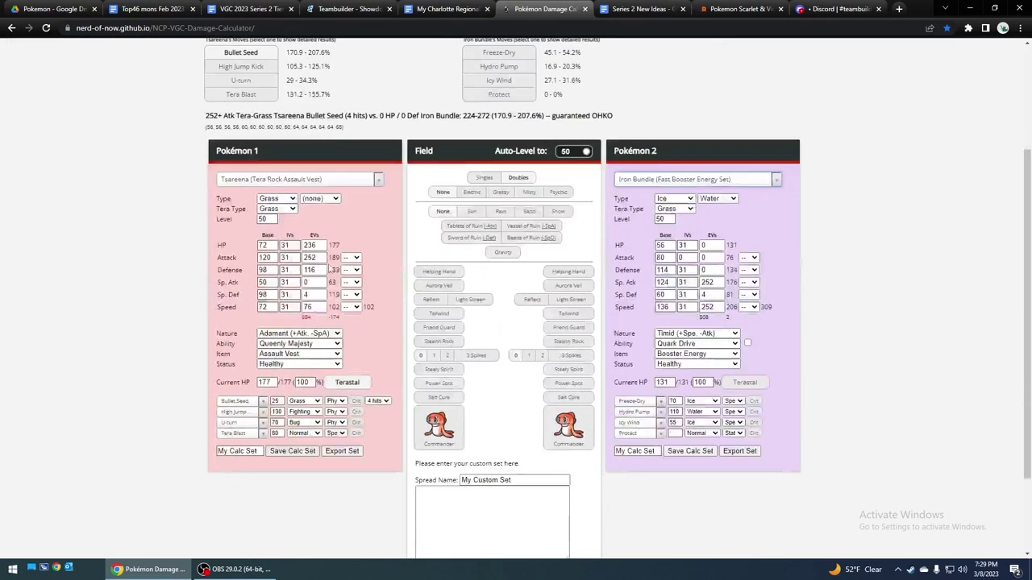
pyautogui.click(361, 382)
pyautogui.click(361, 382)
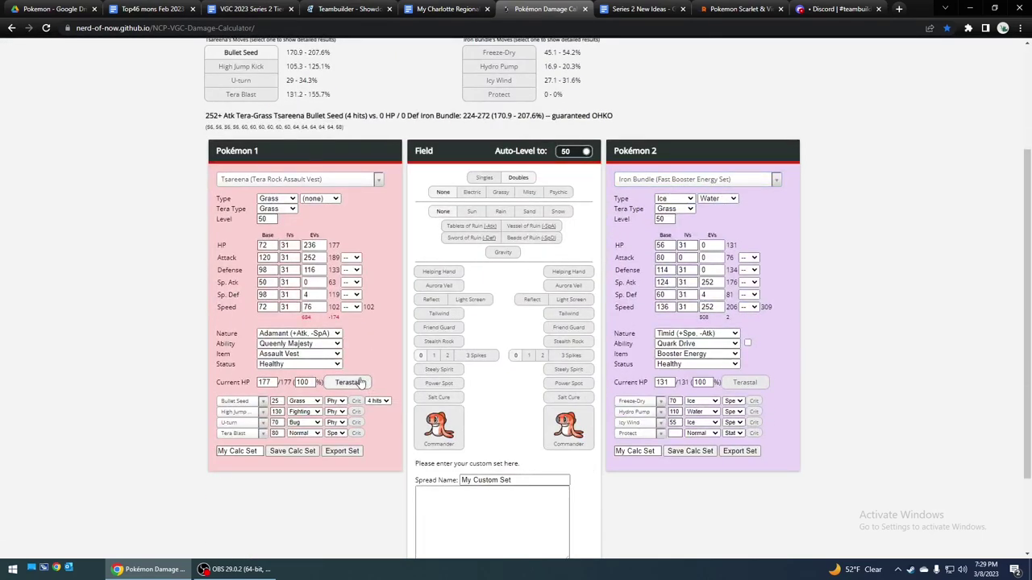
# Place the teambuilder tab beside the calculator and load Life Orb Great Tusk as defender
pyautogui.click(698, 180)
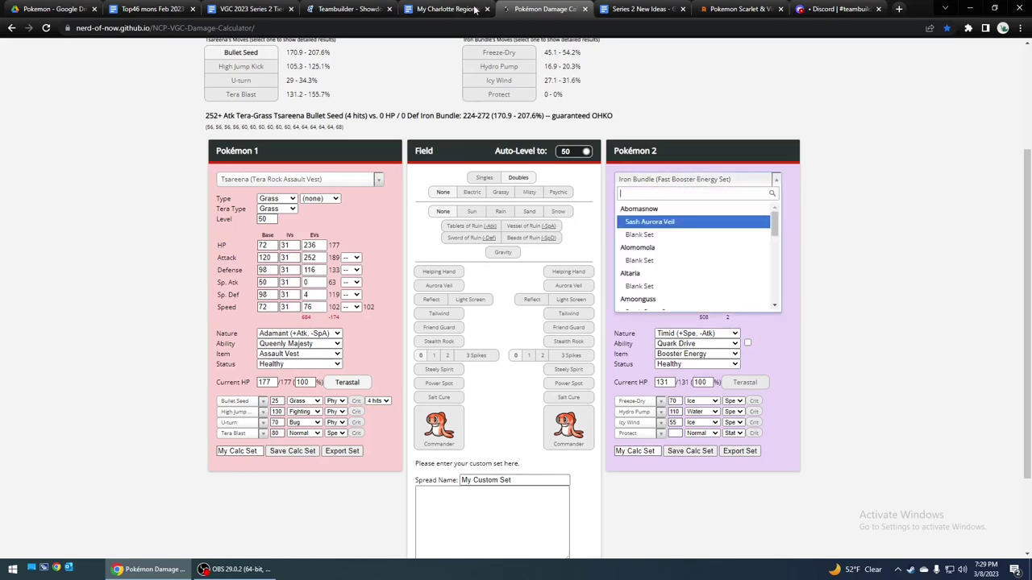
pyautogui.scroll(3, 670, 193)
pyautogui.click(346, 9)
pyautogui.moveTo(346, 9); pyautogui.dragTo(447, 9)
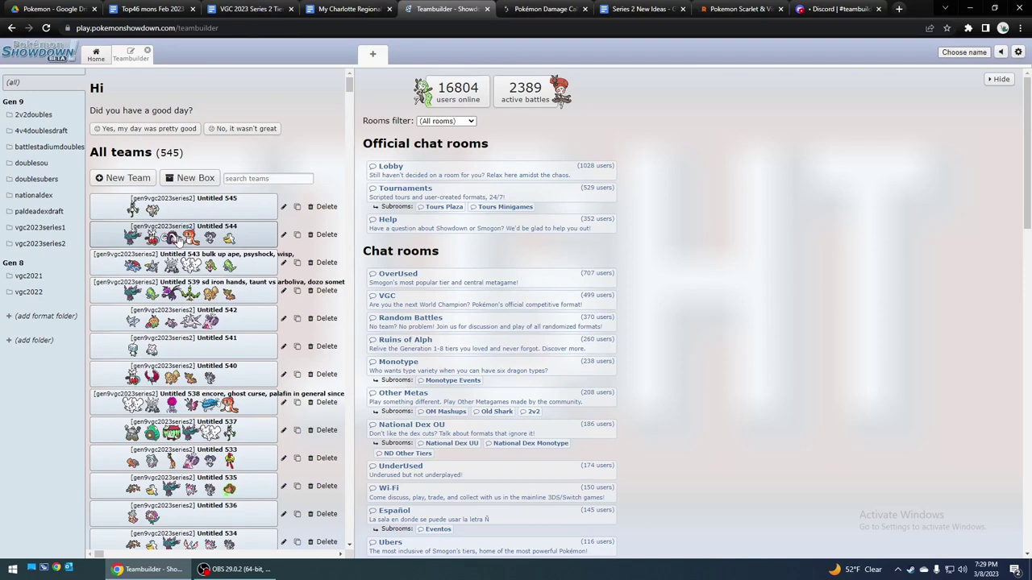
pyautogui.click(556, 14)
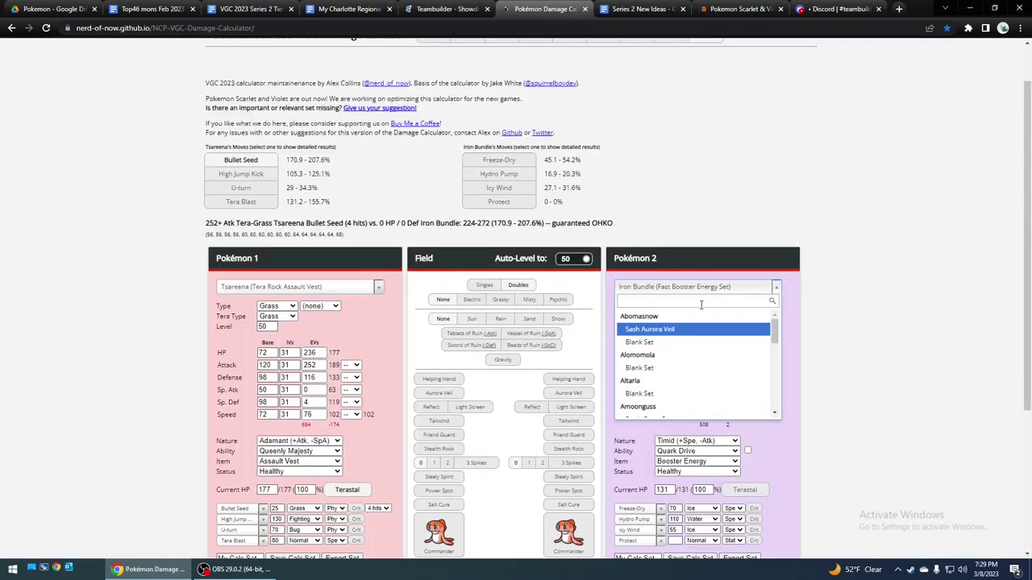
pyautogui.write('great')
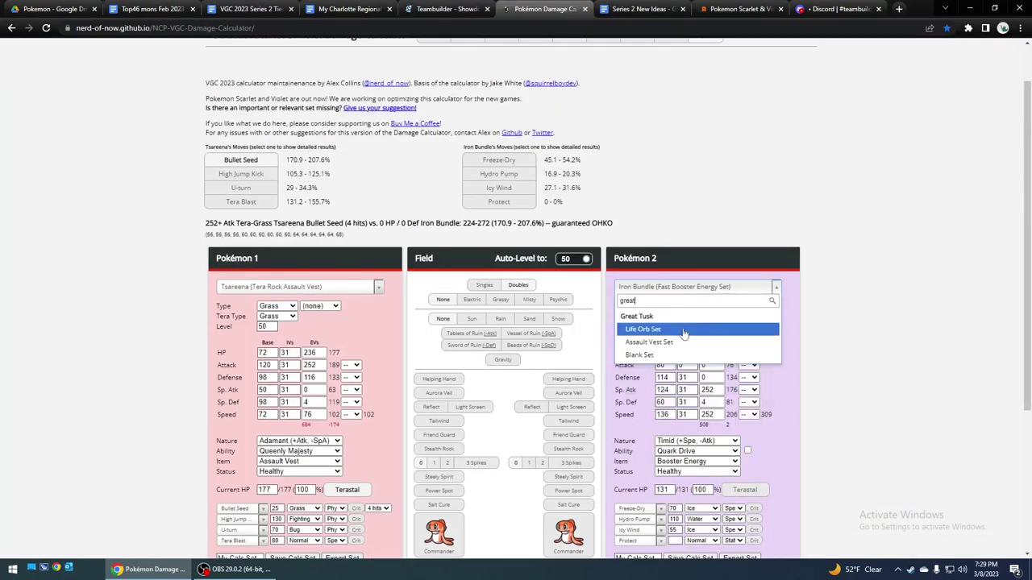
pyautogui.click(692, 329)
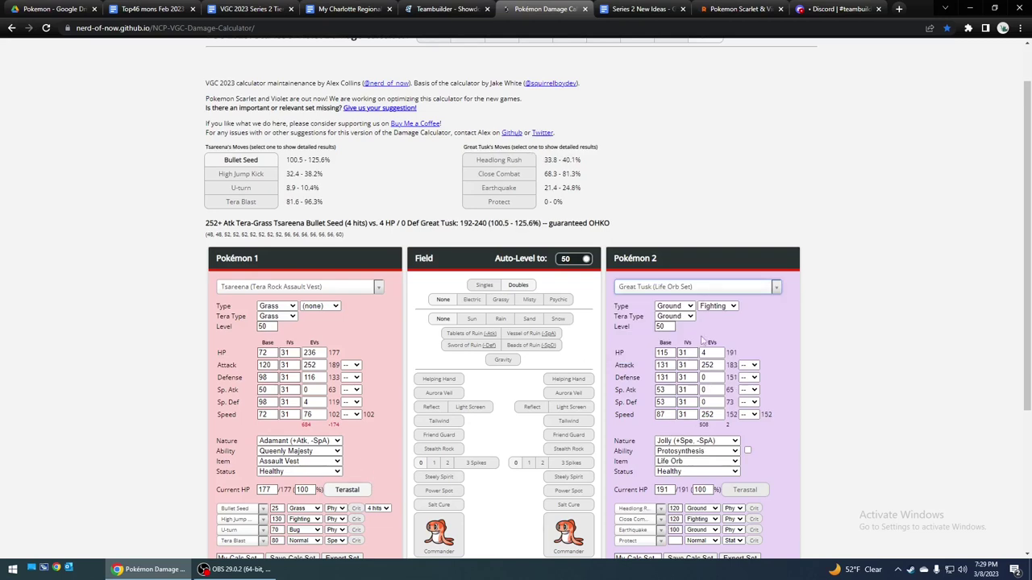
# Mark Bullet Seed's damage range against Great Tusk, then glance at the teambuilder
pyautogui.moveTo(282, 160); pyautogui.dragTo(342, 161)
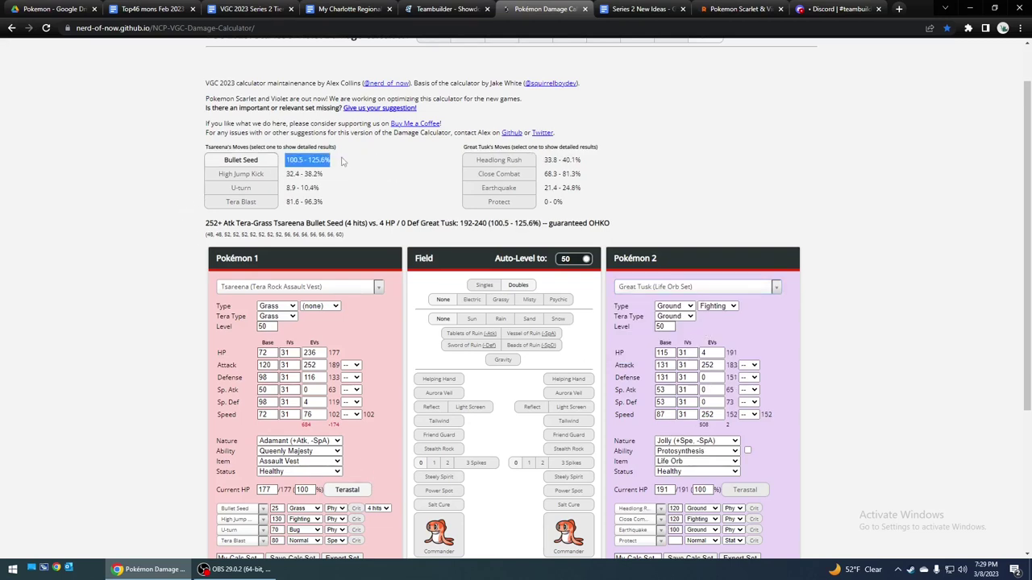
pyautogui.click(345, 162)
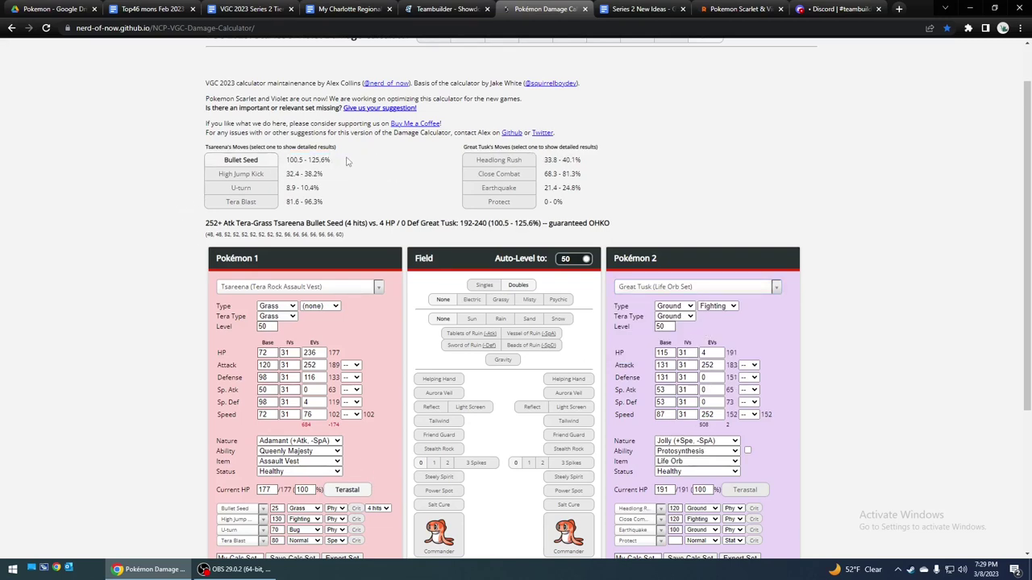
pyautogui.click(425, 8)
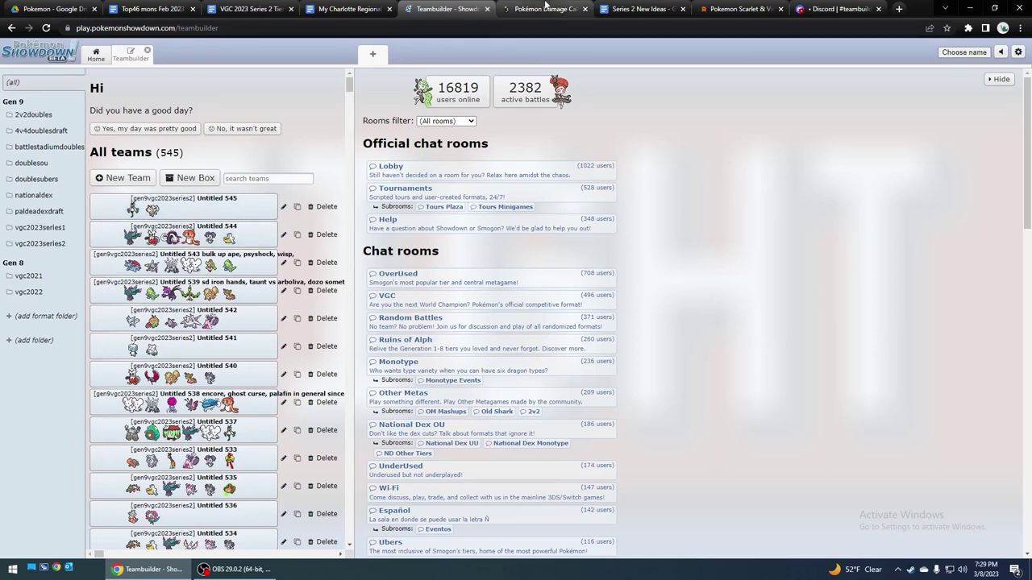
pyautogui.click(545, 9)
# Search 'tatsu' and load Choice Scarf Tatsugiri as defender, keeping Dragon Tera
pyautogui.click(686, 288)
pyautogui.write('tatus')
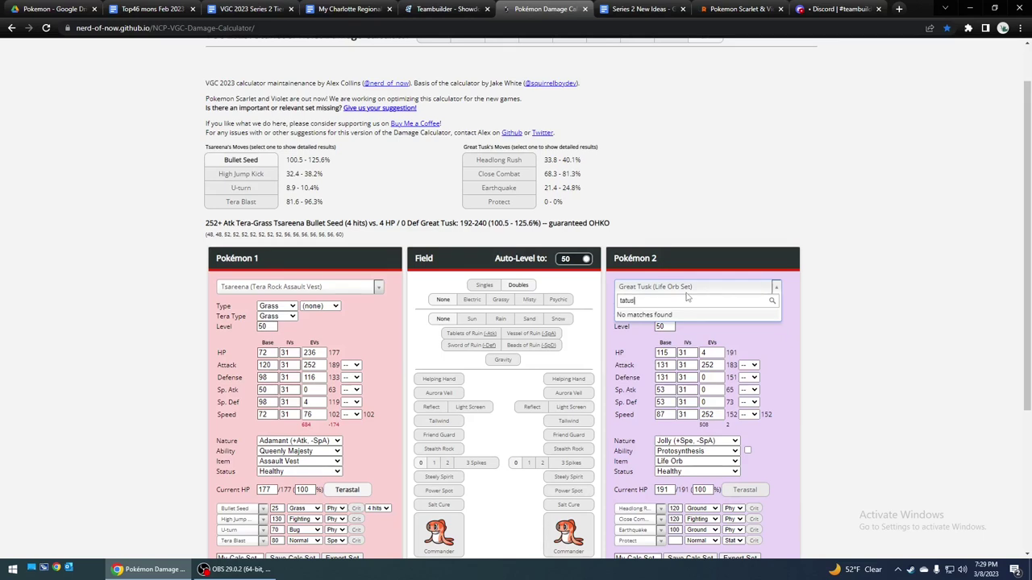
pyautogui.press('BackSpace')
pyautogui.press('BackSpace')
pyautogui.write('su')
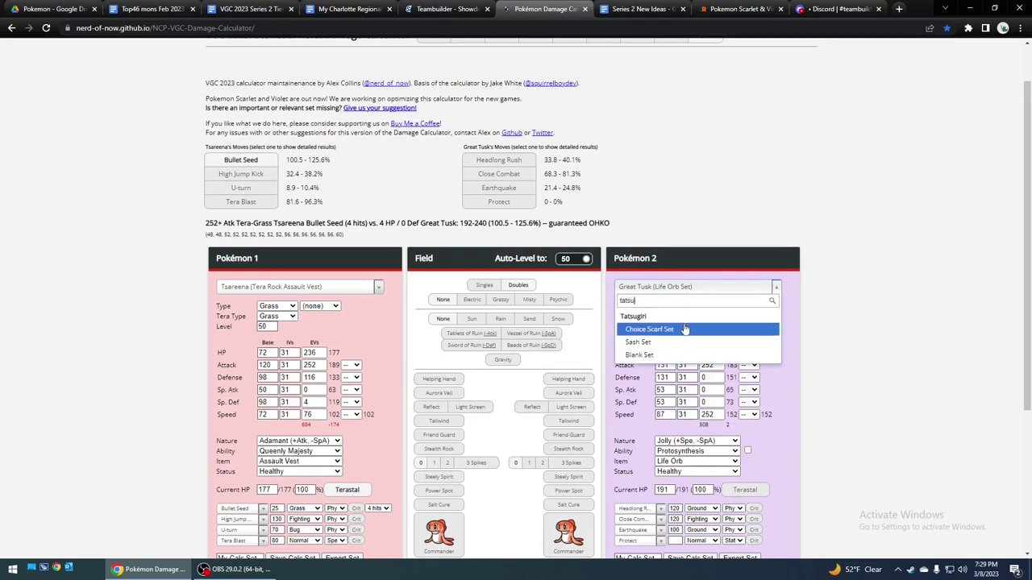
pyautogui.click(684, 328)
pyautogui.click(689, 317)
pyautogui.click(690, 319)
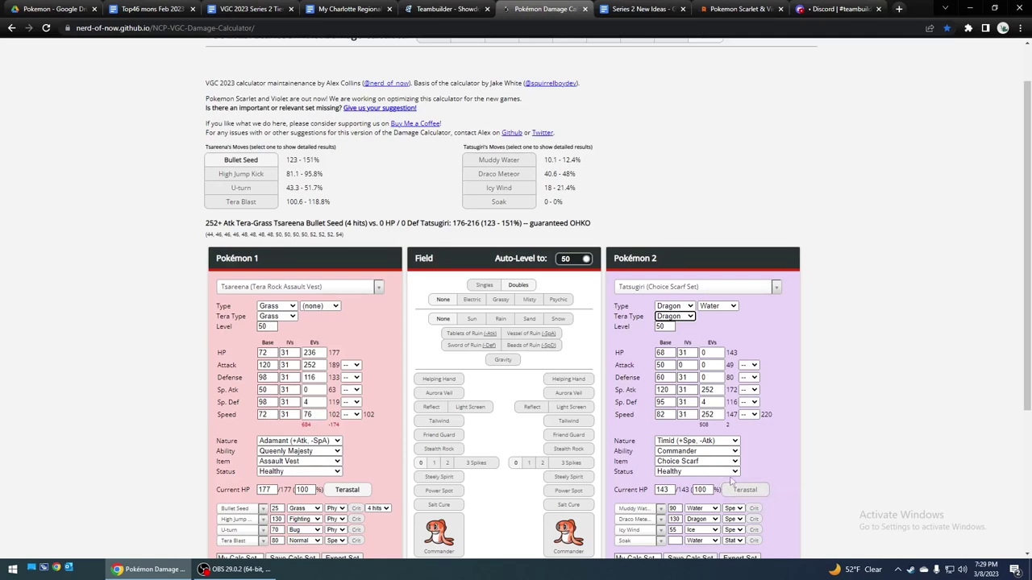
# Open the defender set list and briefly check the teambuilder before returning
pyautogui.click(663, 289)
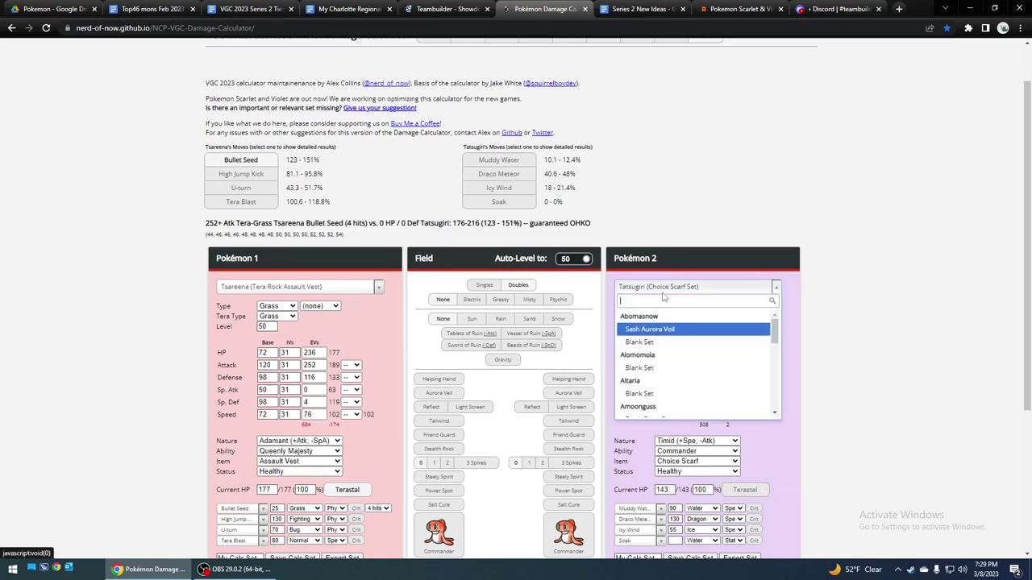
pyautogui.click(447, 9)
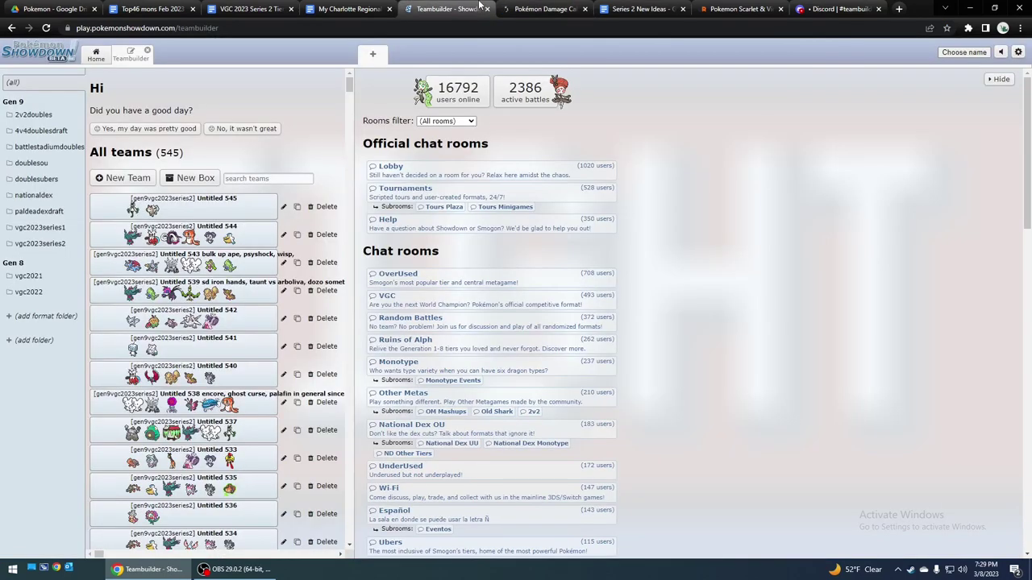
pyautogui.click(548, 6)
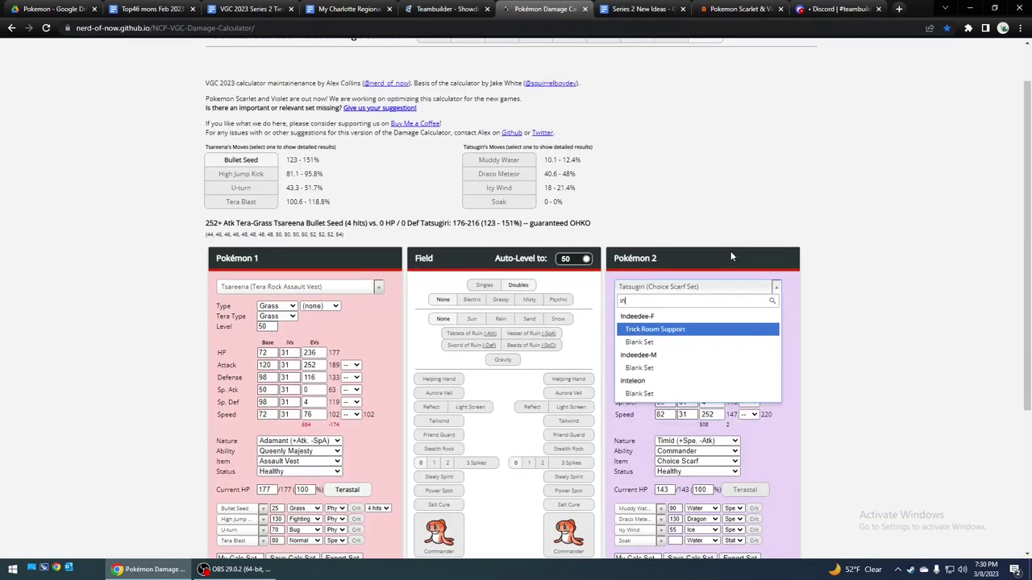
# Load Trick Room Support Indeedee-F as defender and set its Defense EVs to 0
pyautogui.write('dee')
pyautogui.click(723, 331)
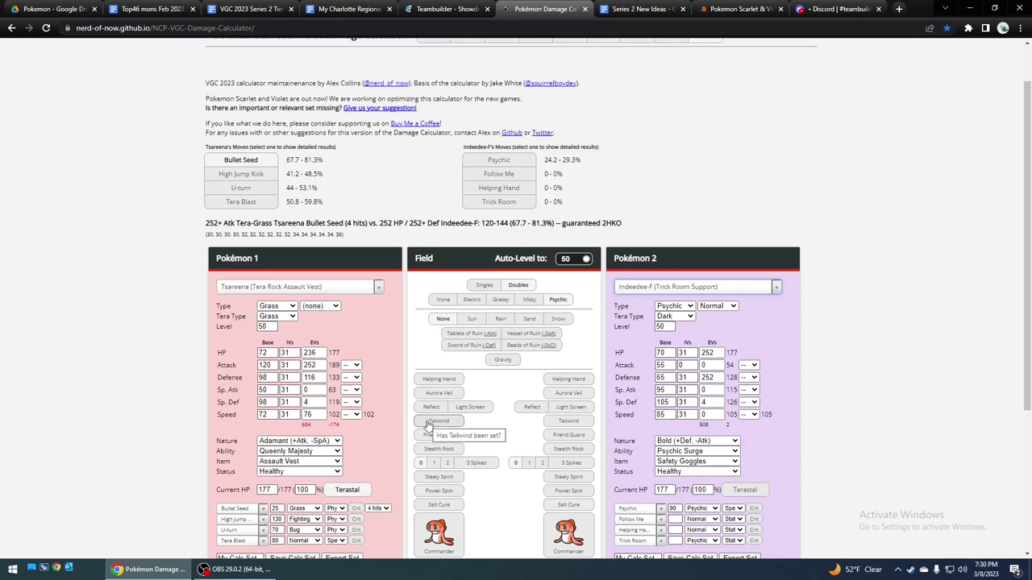
pyautogui.click(709, 377)
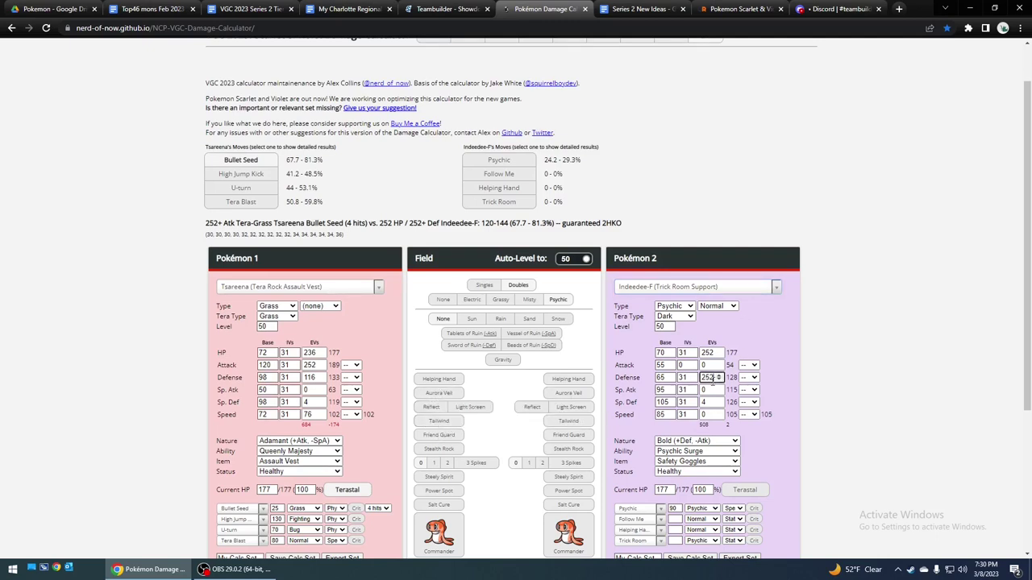
pyautogui.doubleClick(709, 377)
pyautogui.write('0')
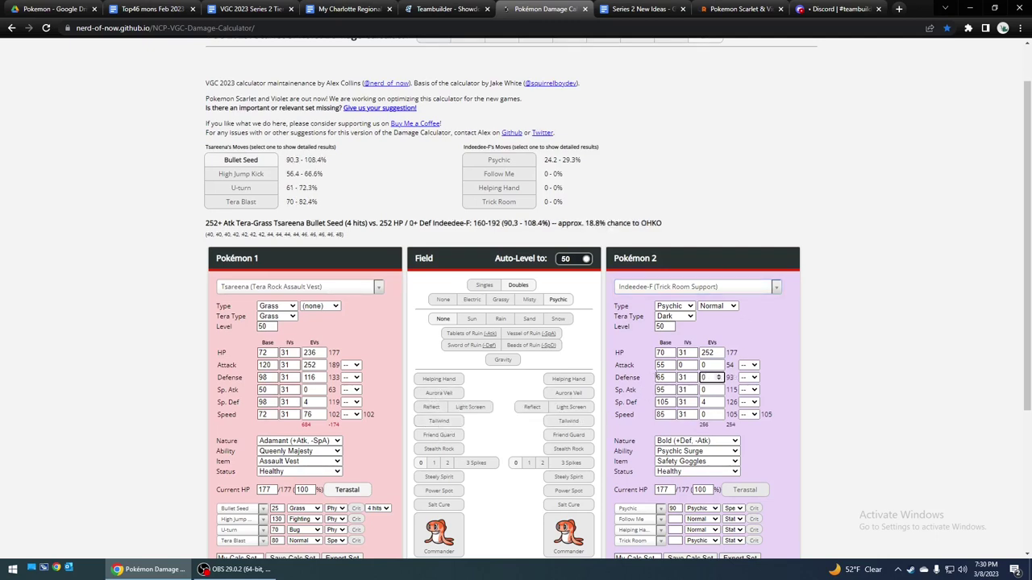
# Change Indeedee-F's nature to Modest and briefly check the teambuilder
pyautogui.click(696, 440)
pyautogui.click(682, 377)
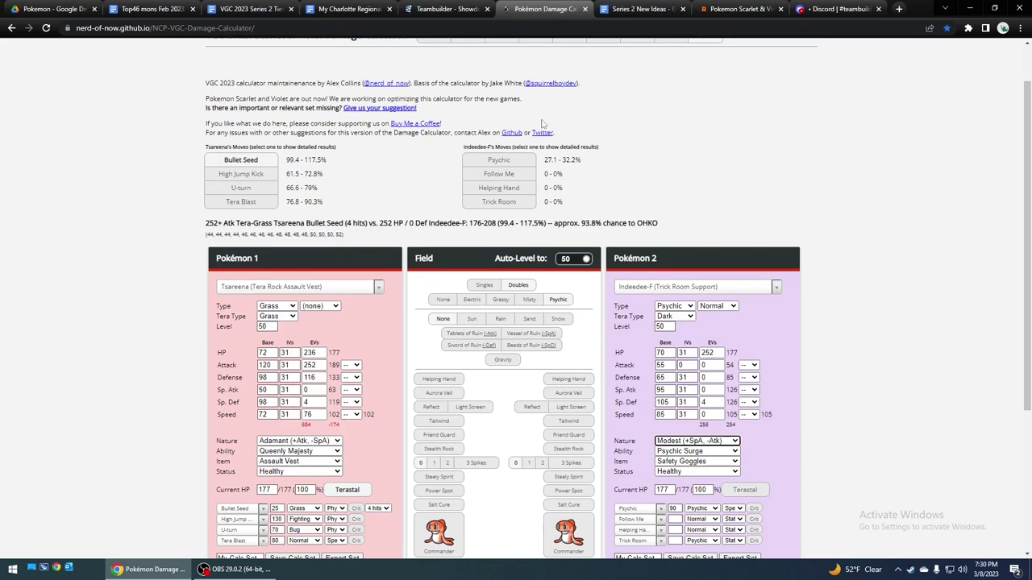
pyautogui.click(444, 8)
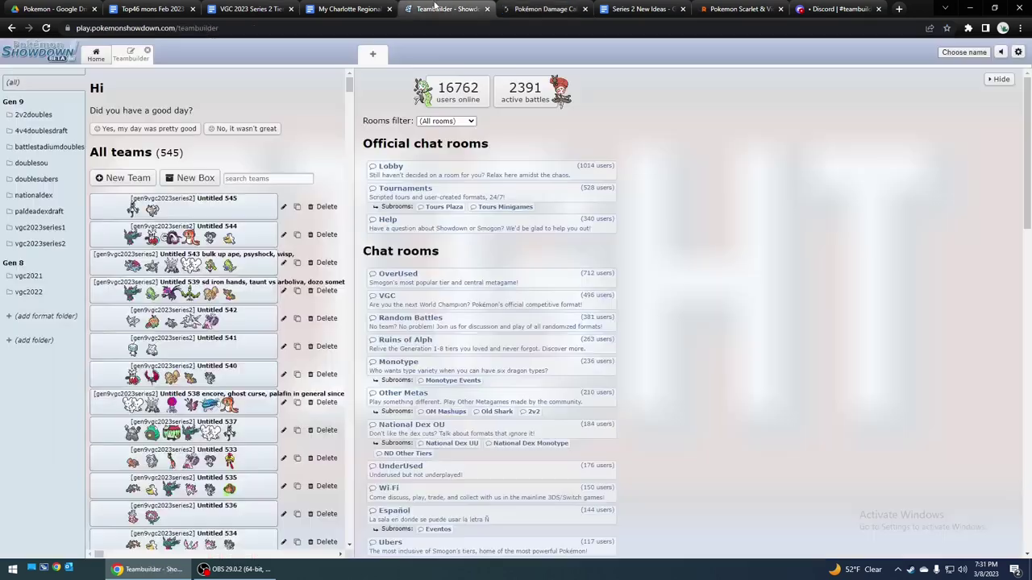
pyautogui.click(516, 8)
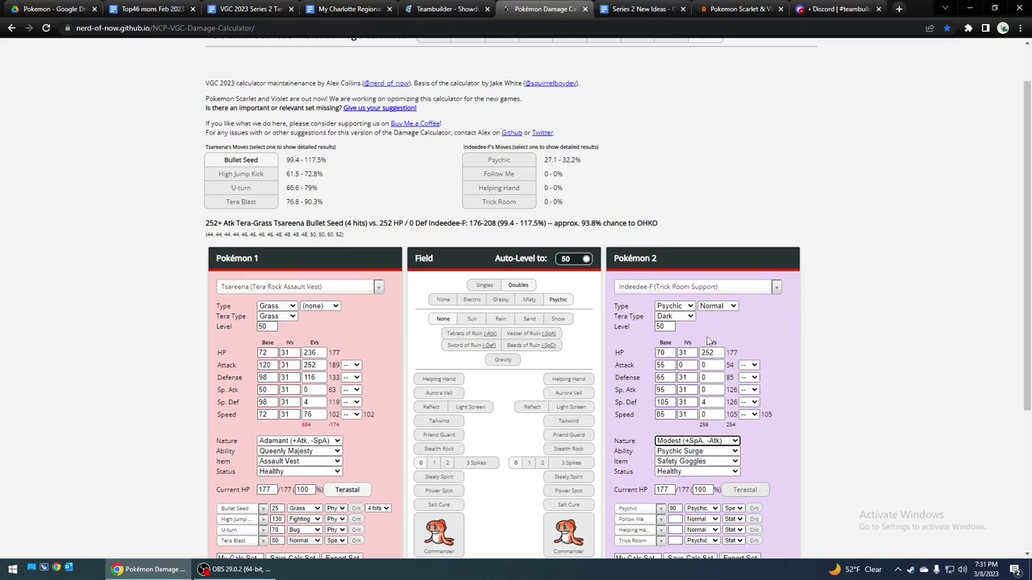
# Give Indeedee-F 252 Sp. Atk EVs and a Quiet nature, then go to the teambuilder
pyautogui.click(711, 389)
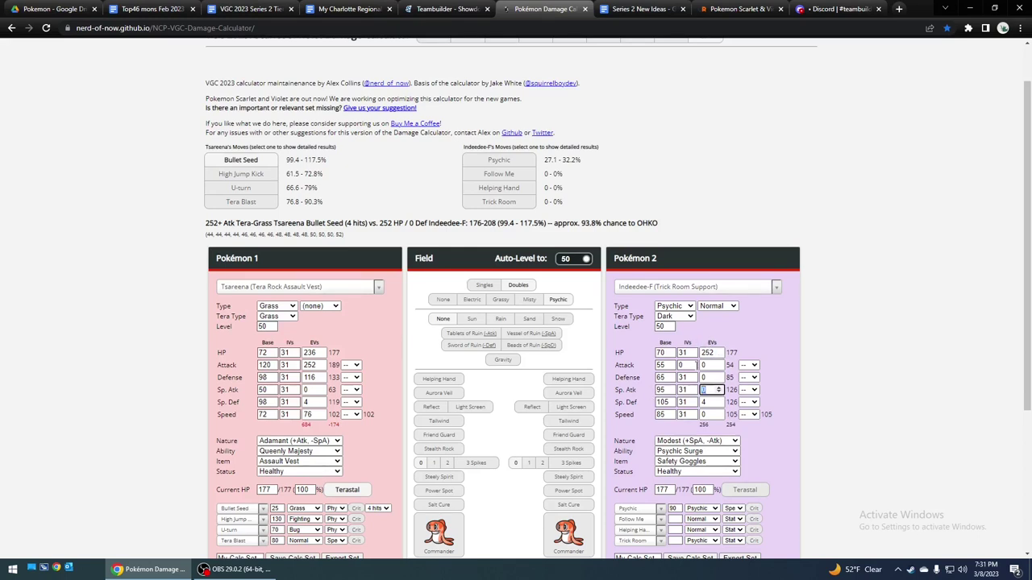
pyautogui.write('252')
pyautogui.click(709, 443)
pyautogui.scroll(-2, 698, 379)
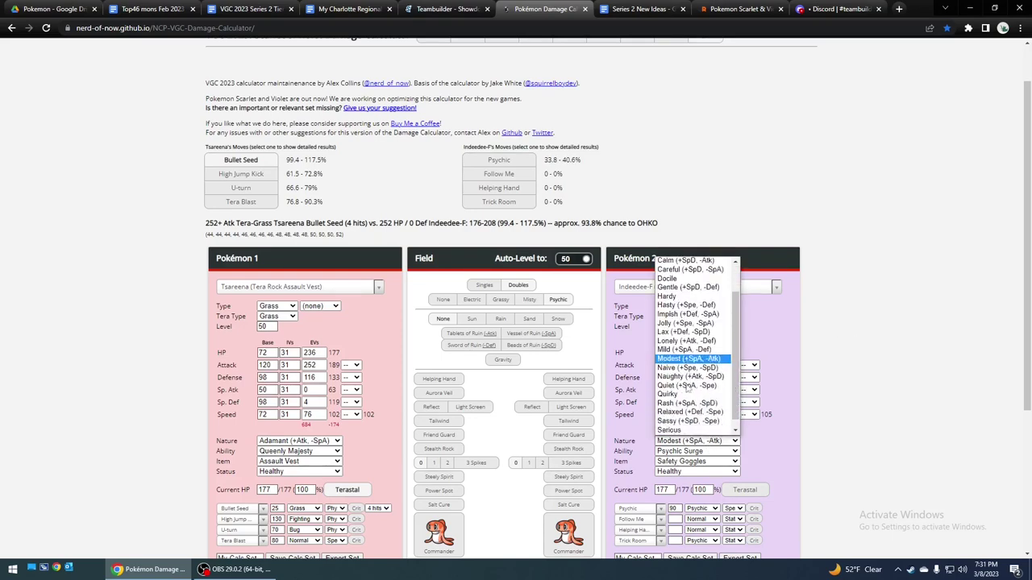
pyautogui.click(697, 377)
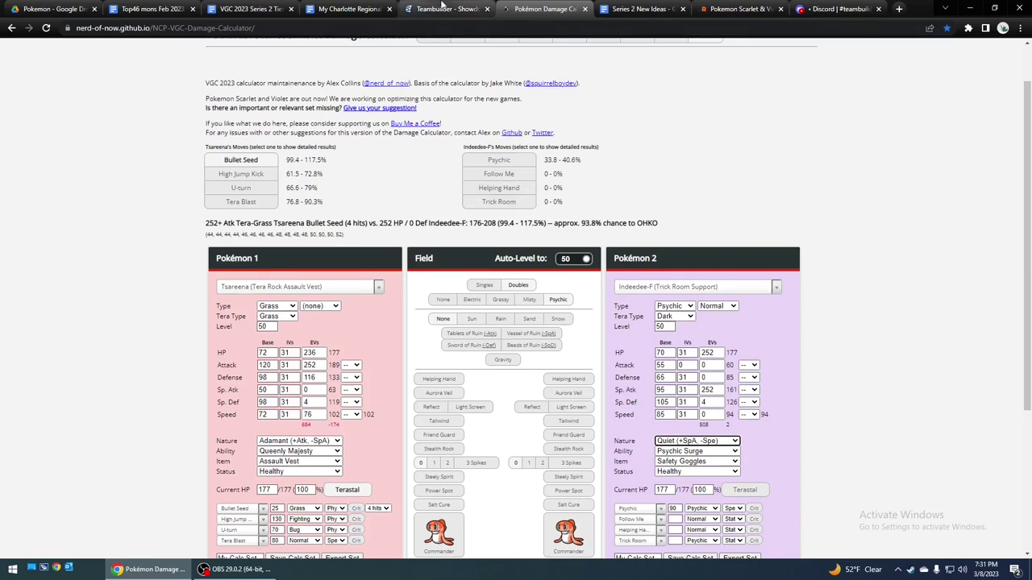
pyautogui.click(441, 8)
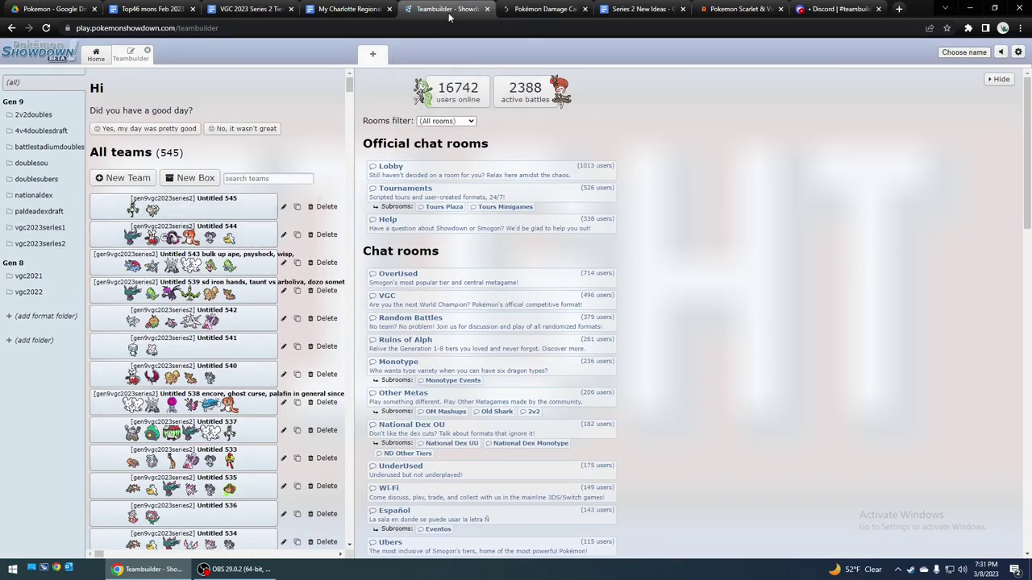
# Search 'pelipp' and load the Focus Sash Pelipper set as defender
pyautogui.click(534, 11)
pyautogui.click(720, 289)
pyautogui.write('[p')
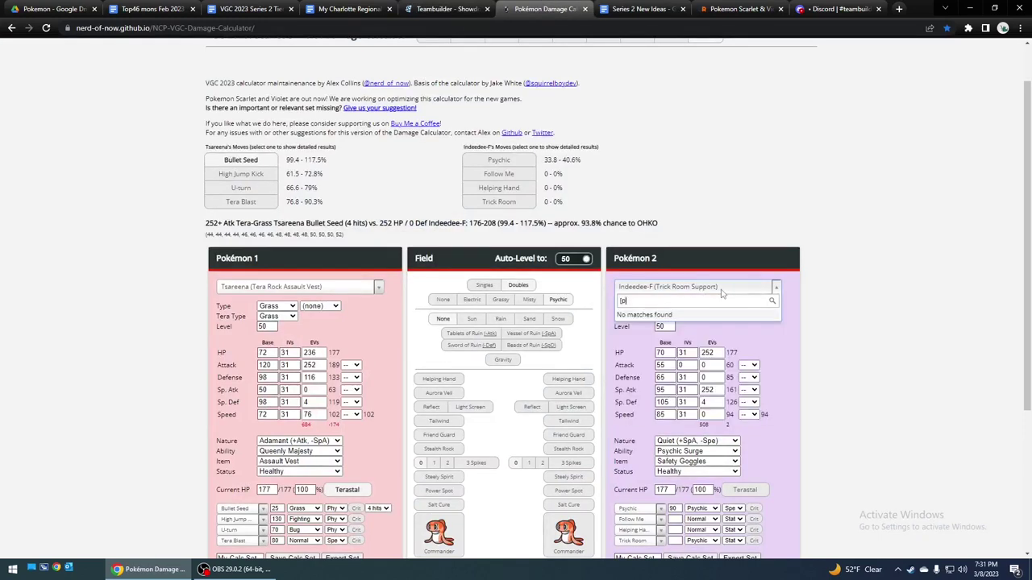
pyautogui.press('BackSpace')
pyautogui.write('pe')
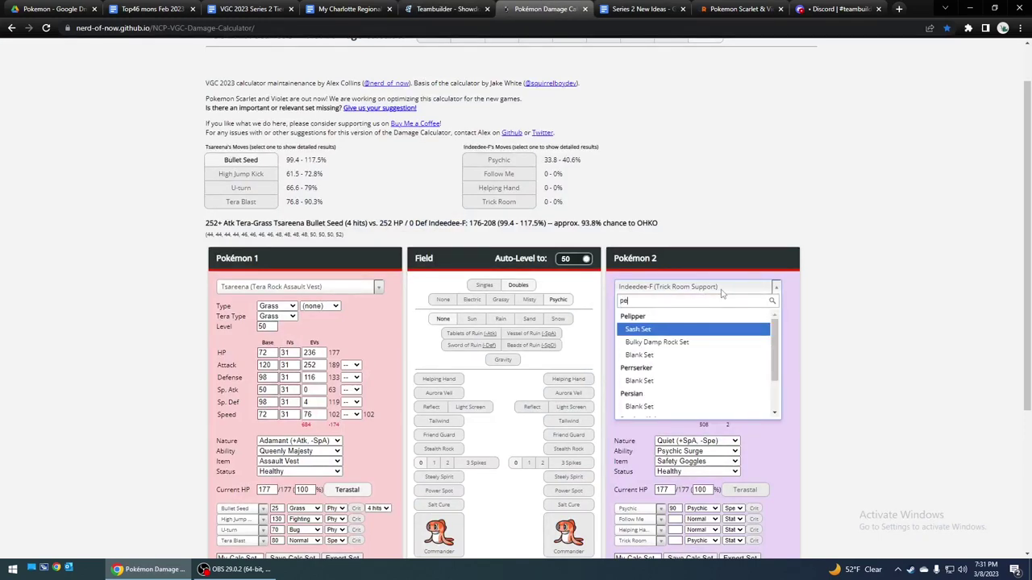
pyautogui.write('li[p')
pyautogui.press('BackSpace')
pyautogui.press('BackSpace')
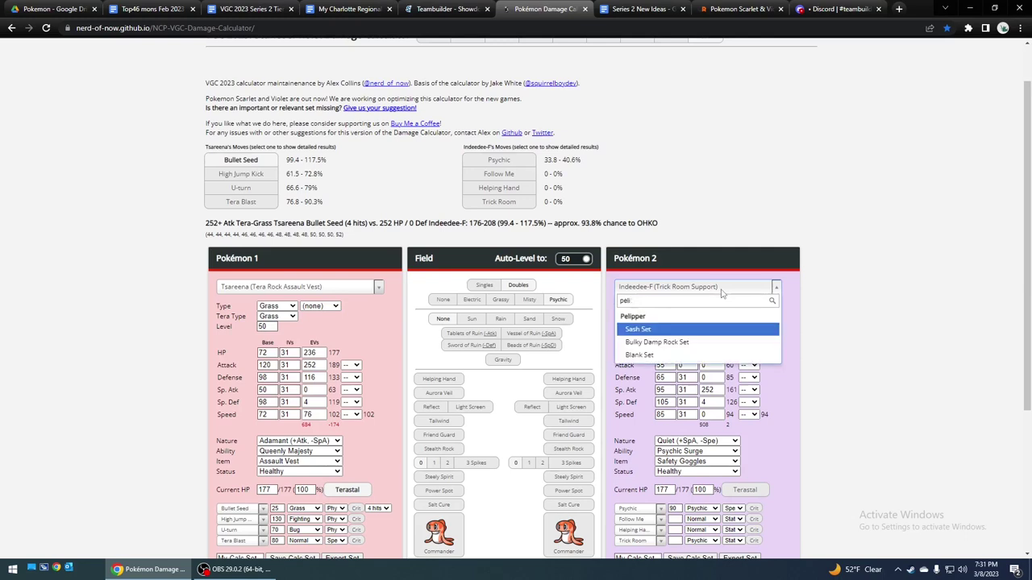
pyautogui.write('pp')
pyautogui.click(713, 329)
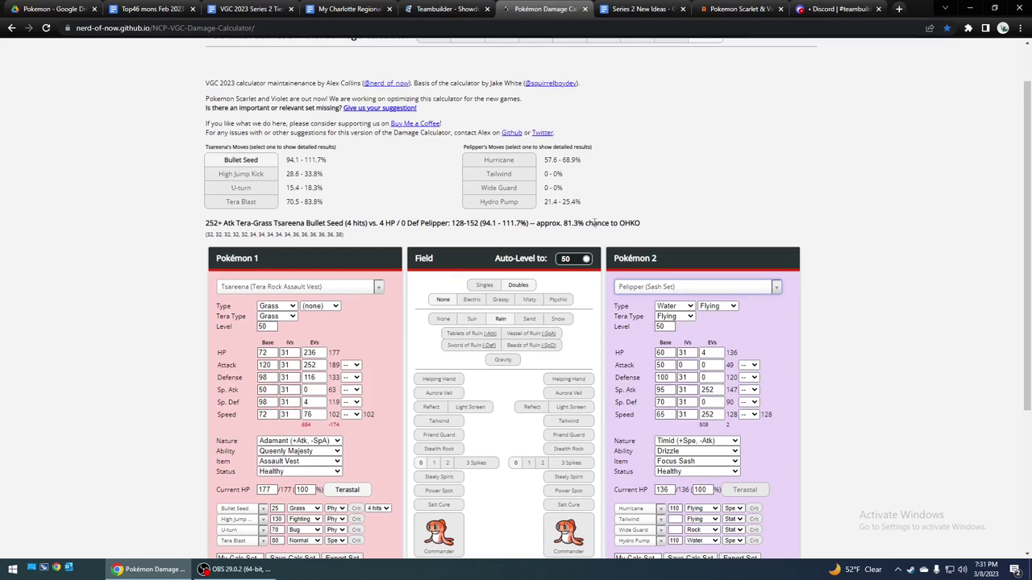
# Compare Bullet Seed with Tera Grass off and on, then switch to the teambuilder
pyautogui.click(347, 490)
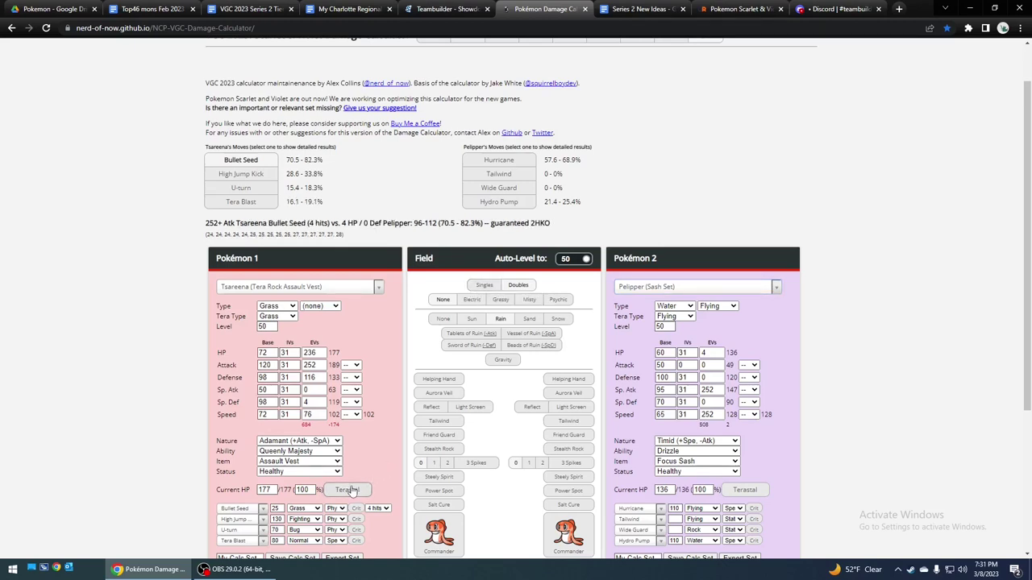
pyautogui.click(349, 490)
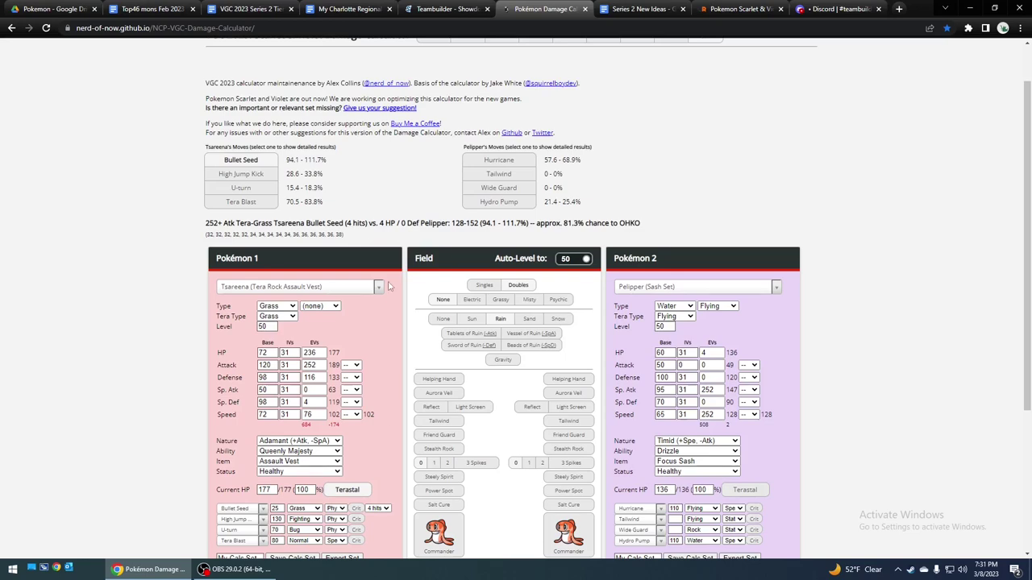
pyautogui.click(443, 9)
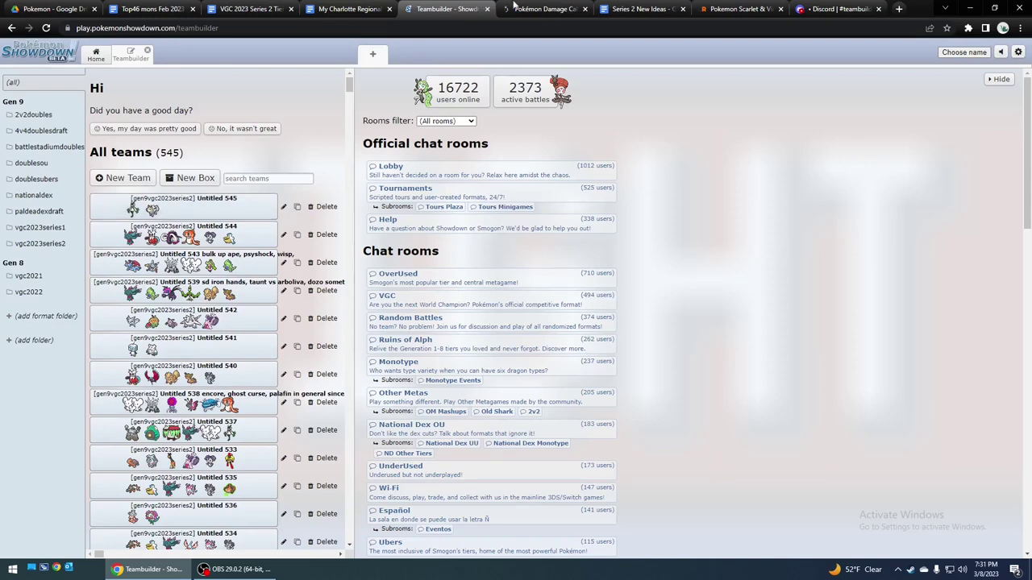
# Search 'meo' and load Meowscarada's Sash Set as the defender
pyautogui.click(554, 9)
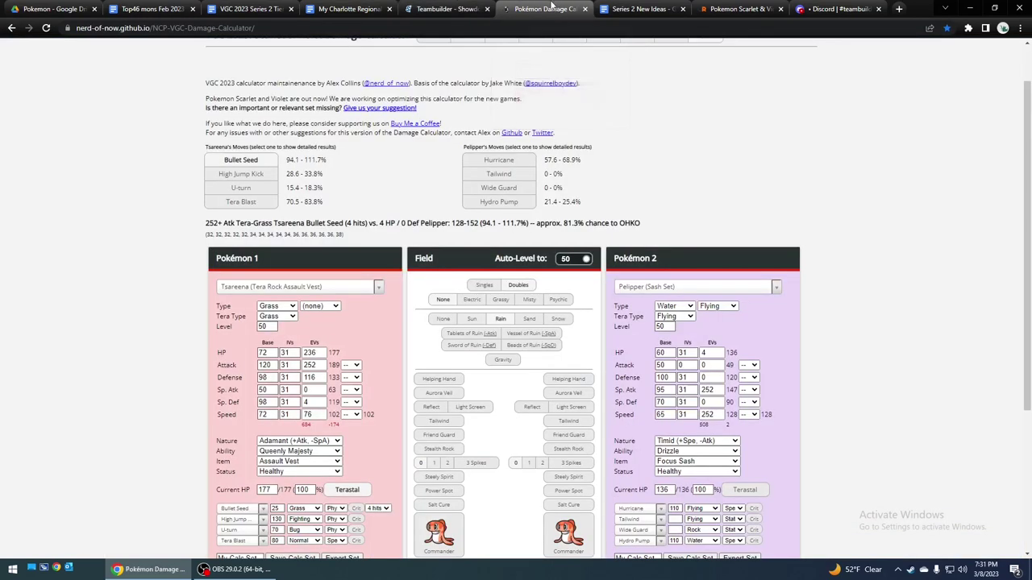
pyautogui.click(627, 289)
pyautogui.write('m')
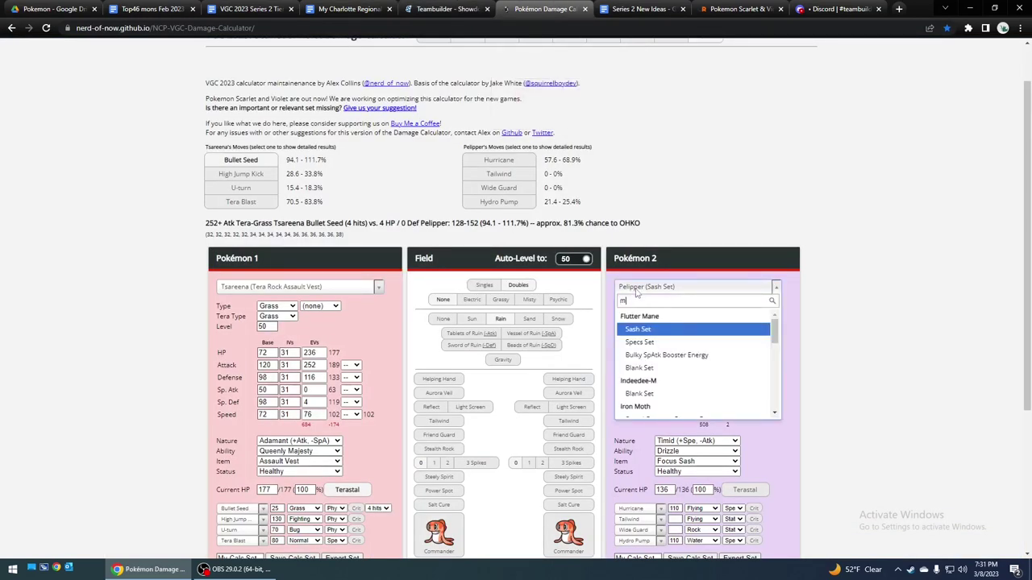
pyautogui.write('ow')
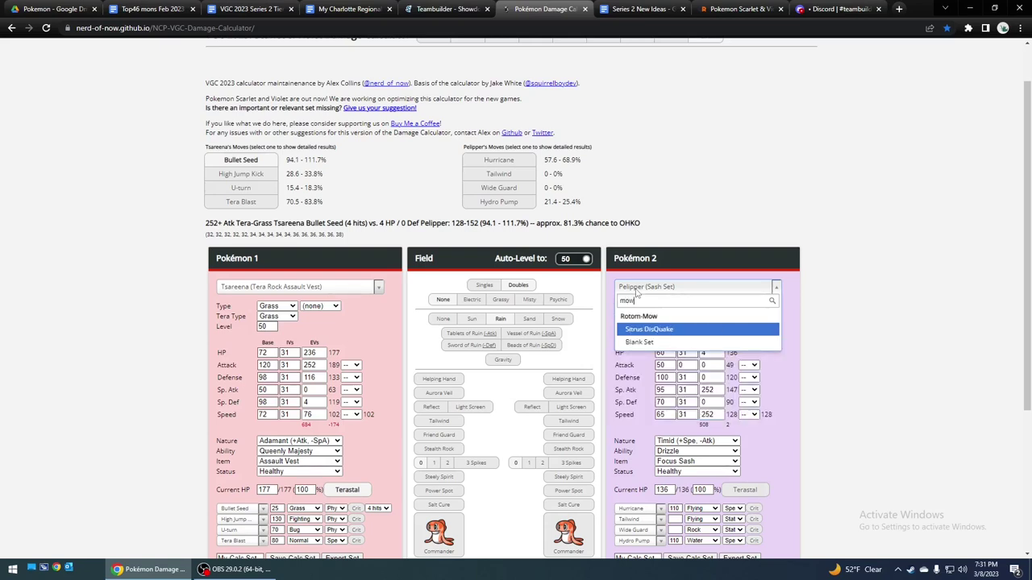
pyautogui.press('BackSpace')
pyautogui.press('BackSpace')
pyautogui.press('BackSpace')
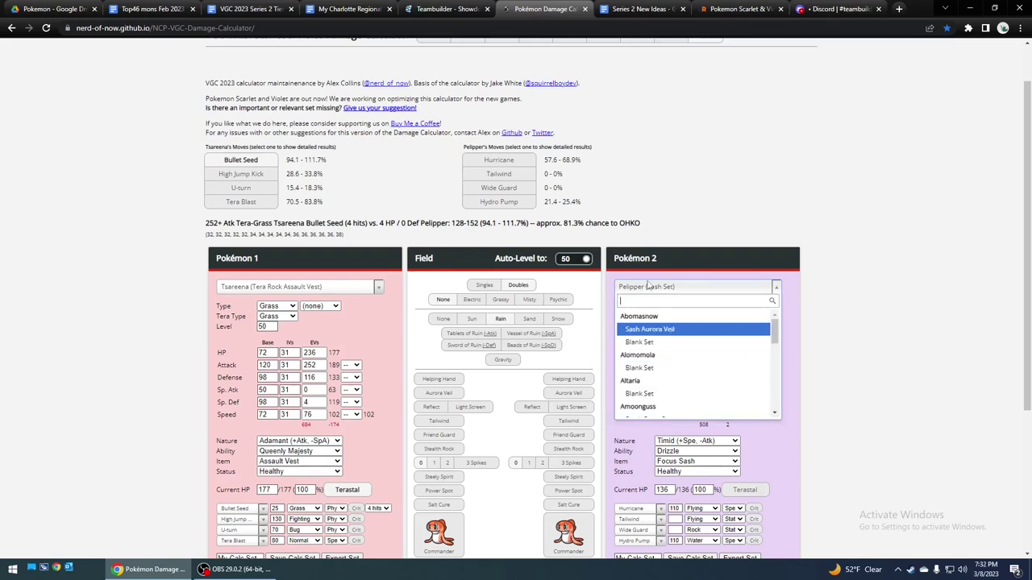
pyautogui.write('me')
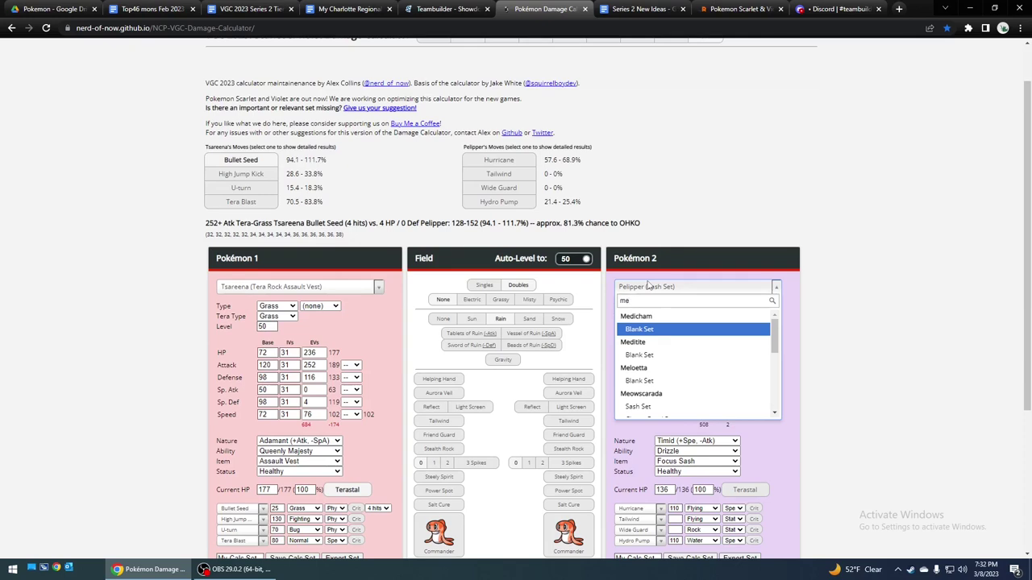
pyautogui.write('o')
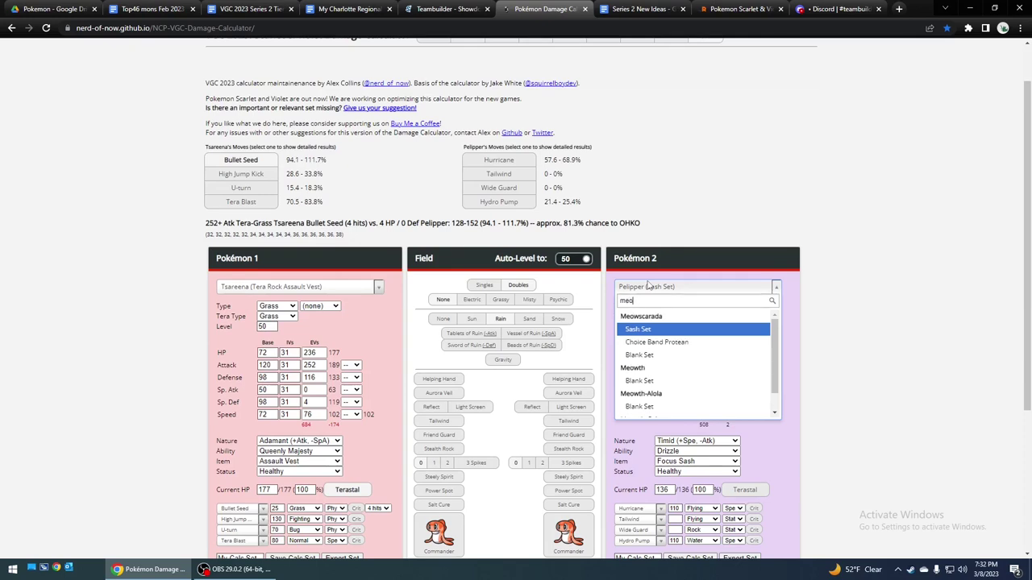
pyautogui.click(665, 330)
# Set Meowscarada's Tera Type to Dark and show Bullet Seed's damage
pyautogui.click(681, 317)
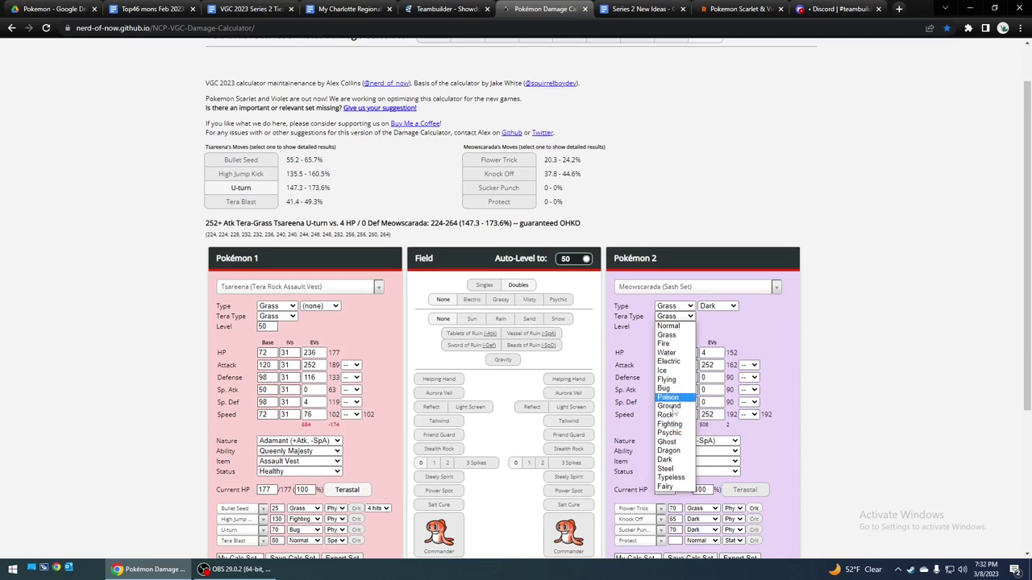
pyautogui.click(672, 460)
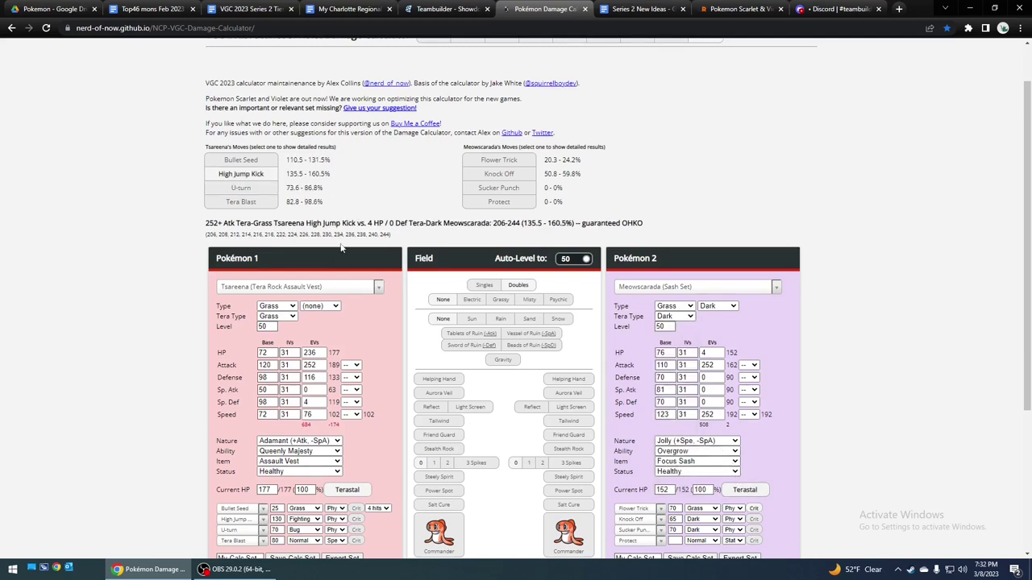
pyautogui.click(247, 160)
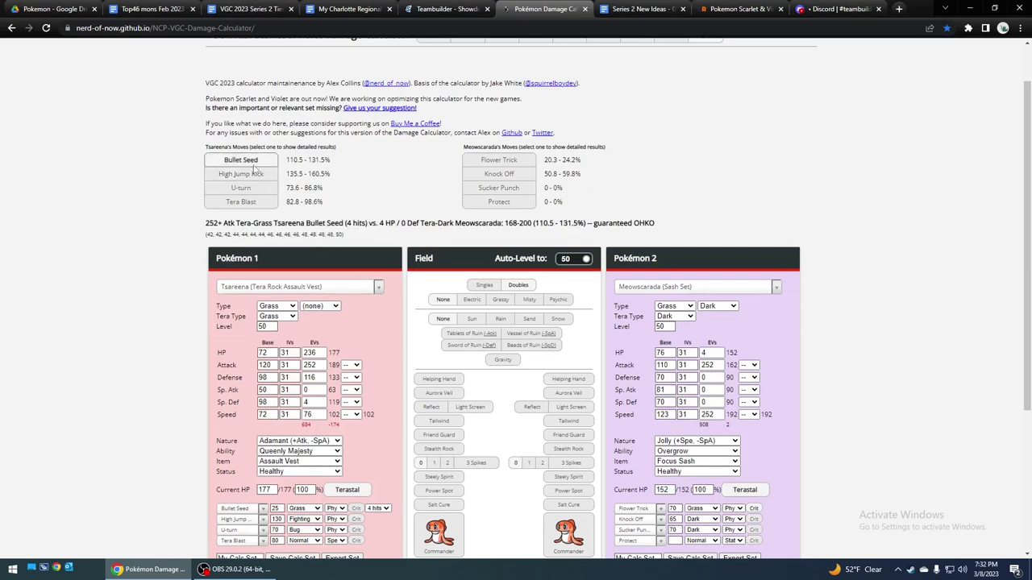
# Glance at the Showdown Teambuilder, return to the calculator and open the defender set list
pyautogui.click(443, 8)
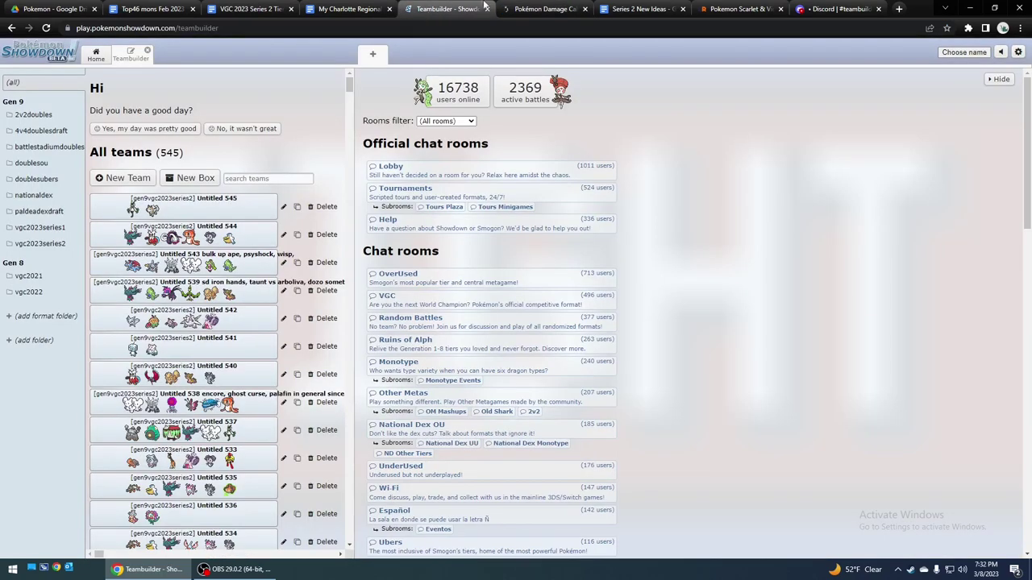
pyautogui.click(516, 6)
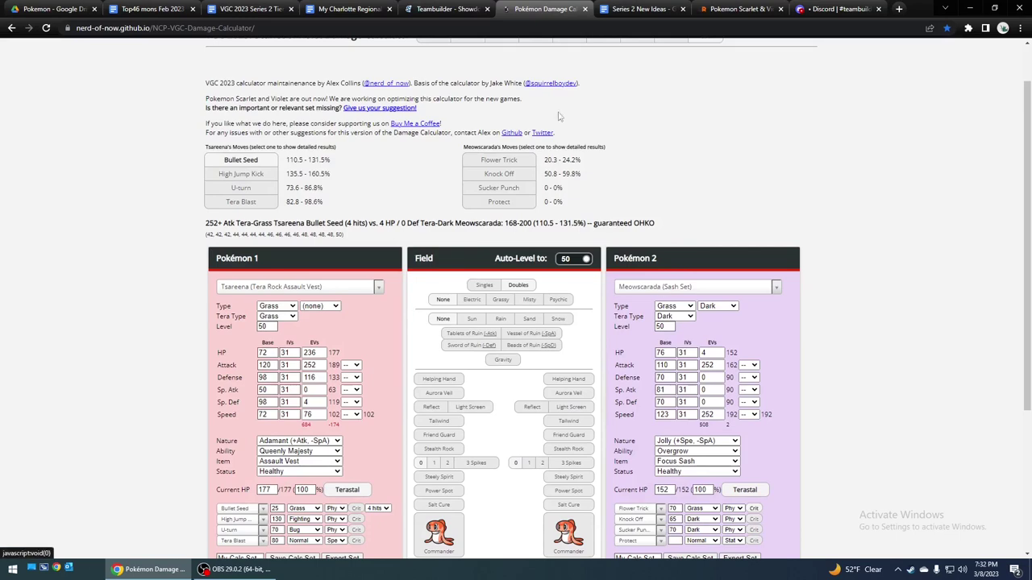
pyautogui.click(461, 6)
pyautogui.click(517, 5)
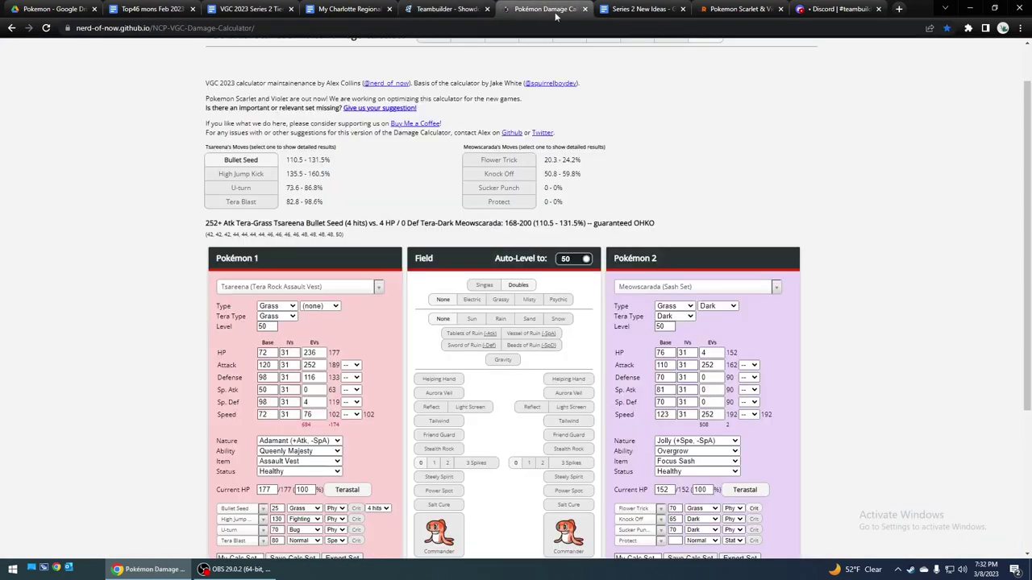
pyautogui.click(659, 288)
# Search 'lyca' to load Tera Dark Choice Band Lycanroc-Dusk, then go to the teambuilder
pyautogui.write('lyca')
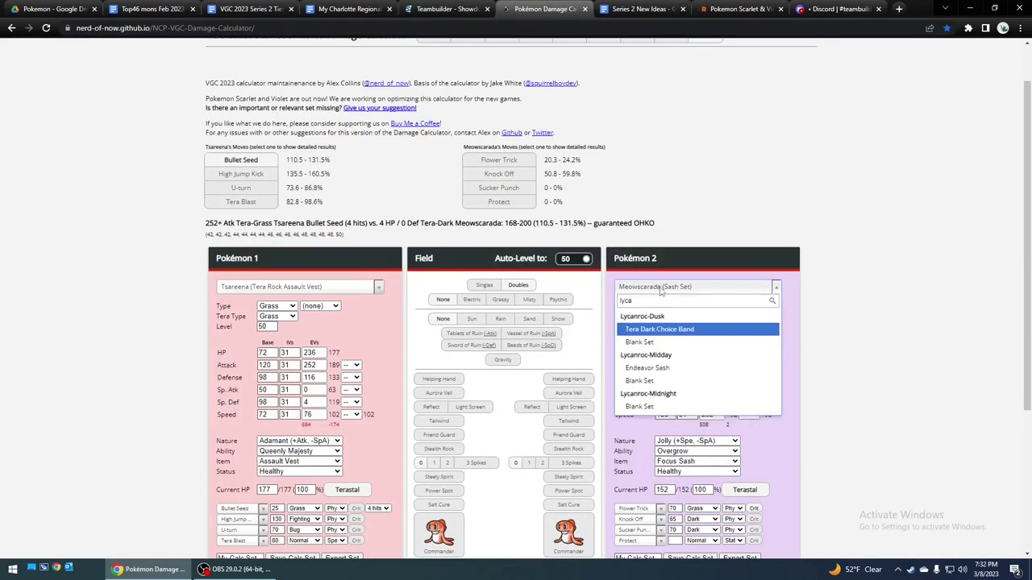
pyautogui.click(677, 329)
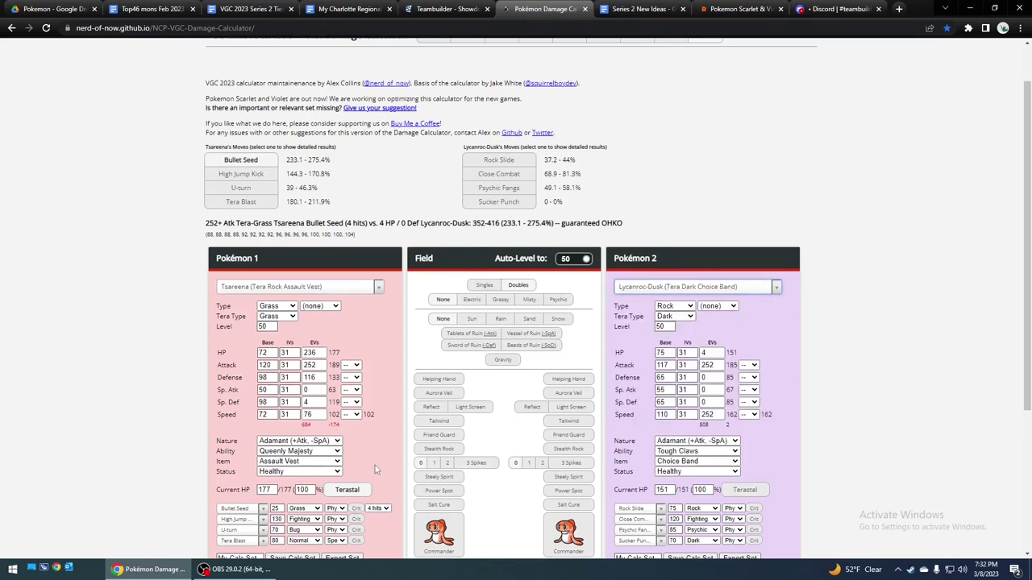
pyautogui.click(443, 9)
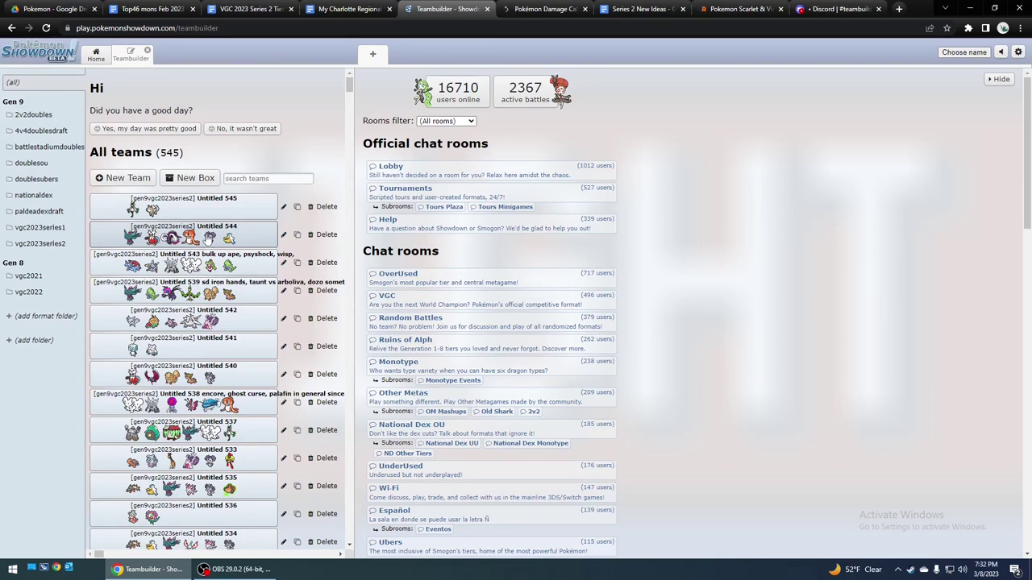
pyautogui.click(165, 210)
pyautogui.click(246, 250)
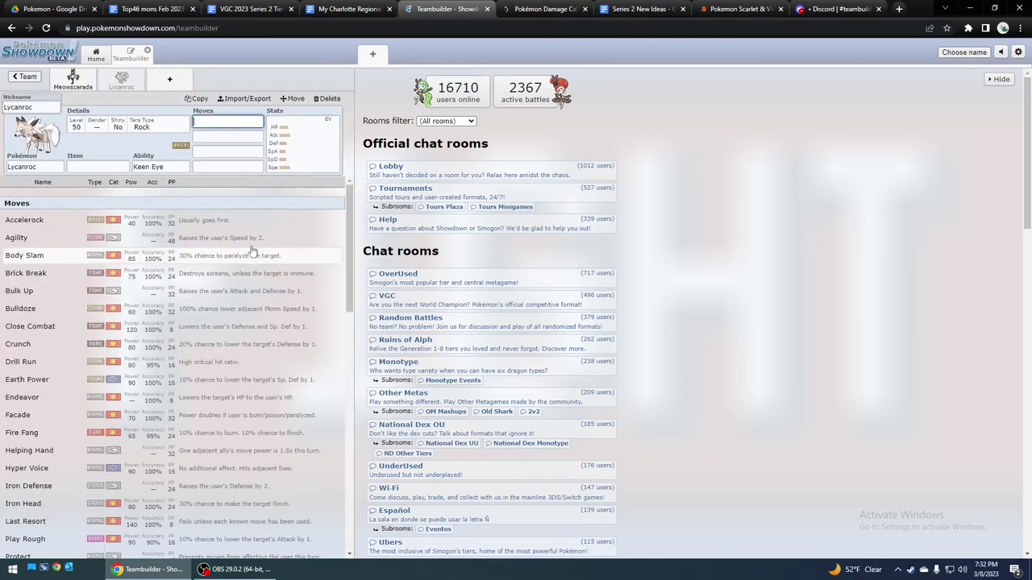
pyautogui.click(273, 138)
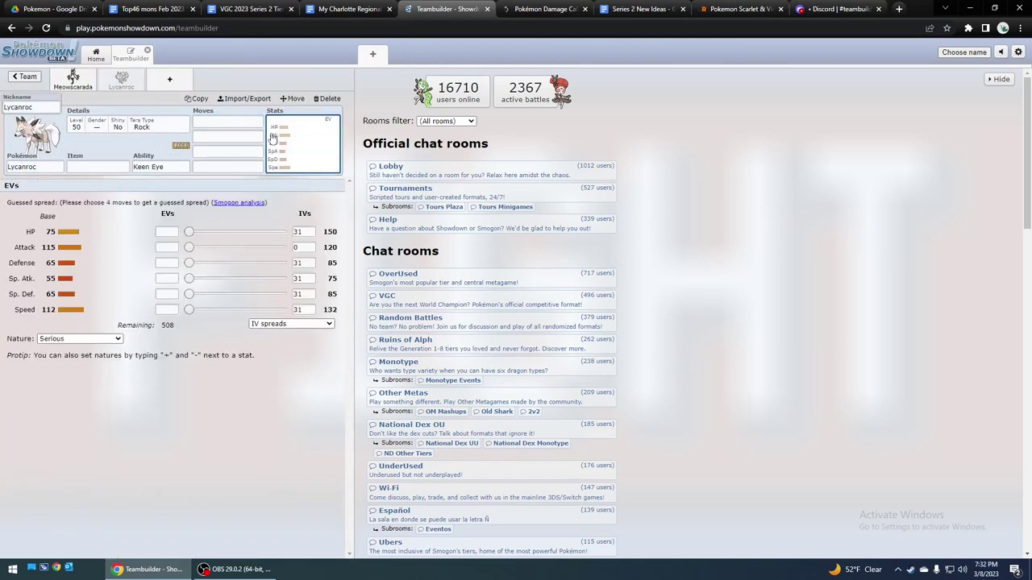
pyautogui.click(28, 77)
pyautogui.click(24, 76)
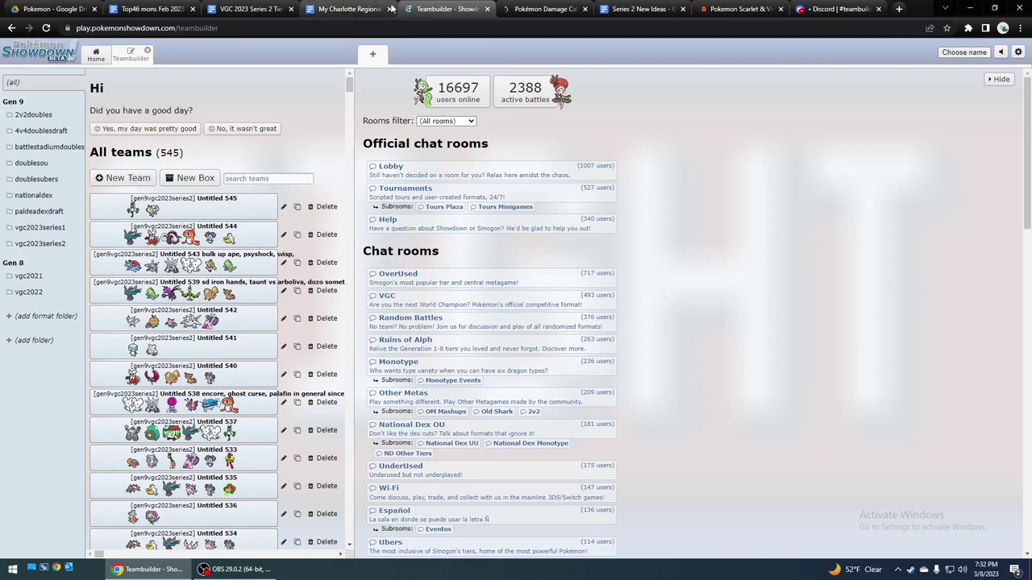
pyautogui.click(540, 8)
# Load Baxcalibur's Dragon Dance Clear Amulet set as attacker and show Icicle Crash damage (81.4–96%)
pyautogui.click(338, 287)
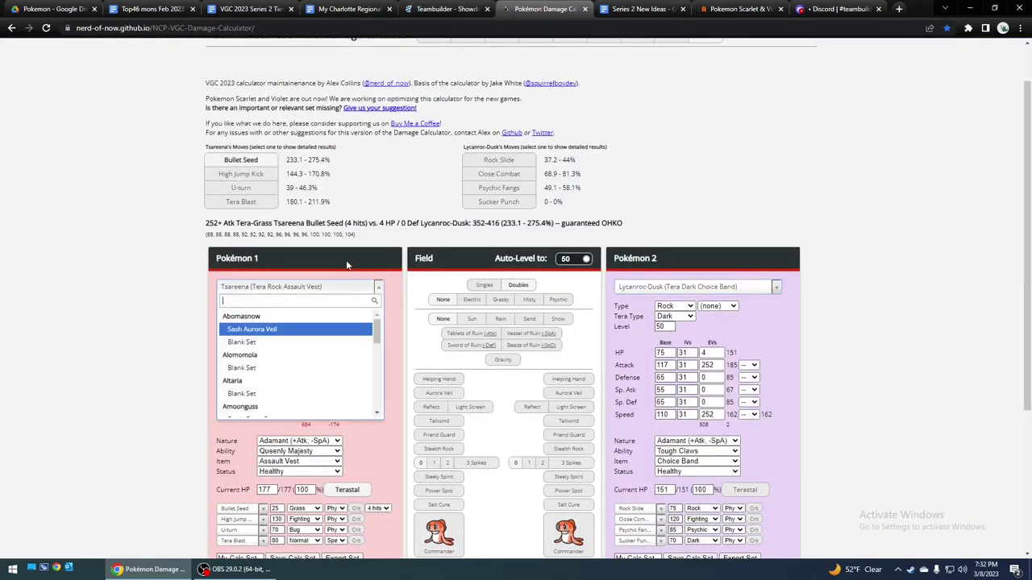
pyautogui.write('baxcalibur')
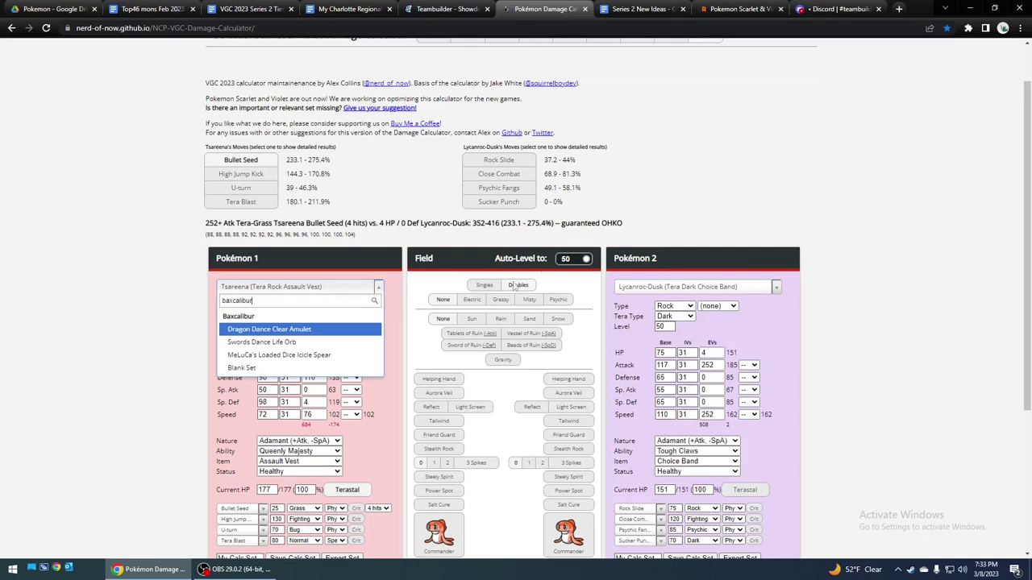
pyautogui.click(348, 330)
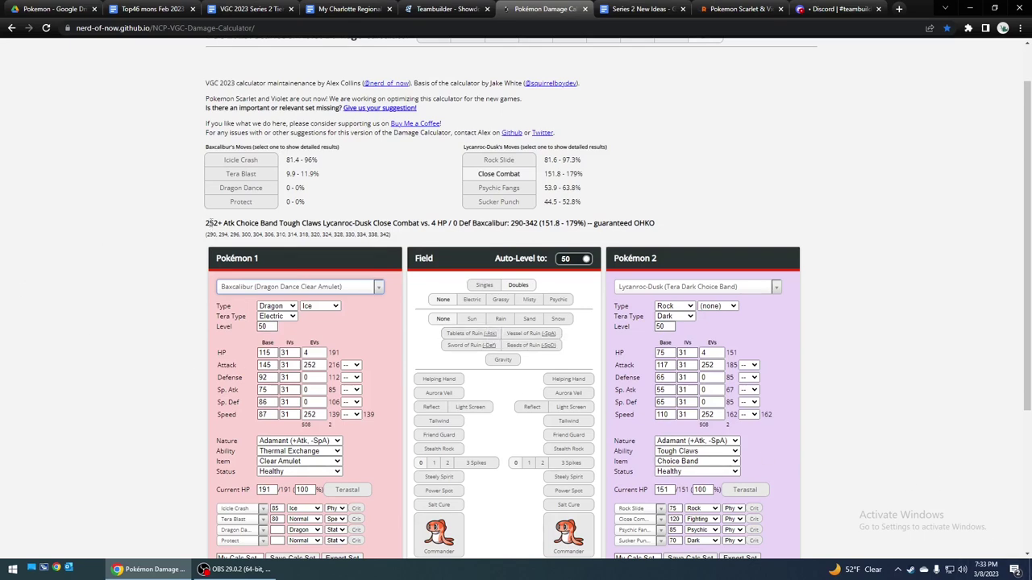
pyautogui.click(255, 162)
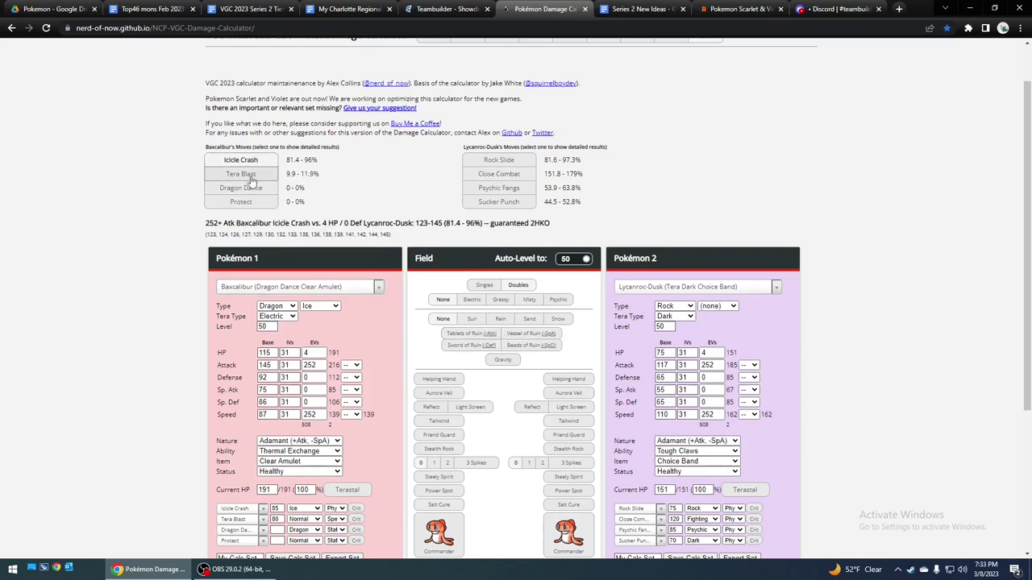
# Load Flutter Mane's Sash Set as defender, then open Untitled 544 in the teambuilder
pyautogui.click(668, 288)
pyautogui.click(668, 288)
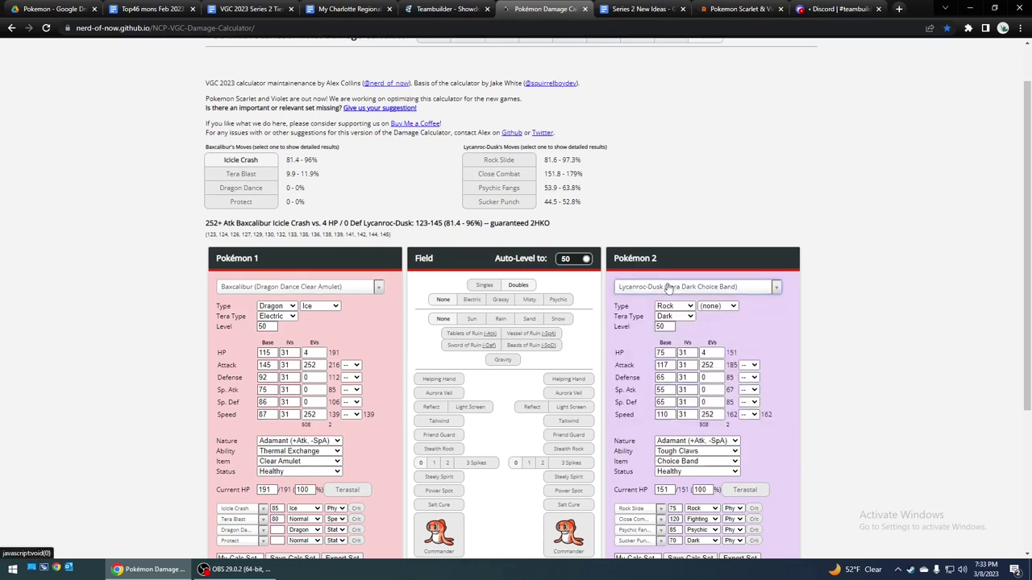
pyautogui.click(666, 289)
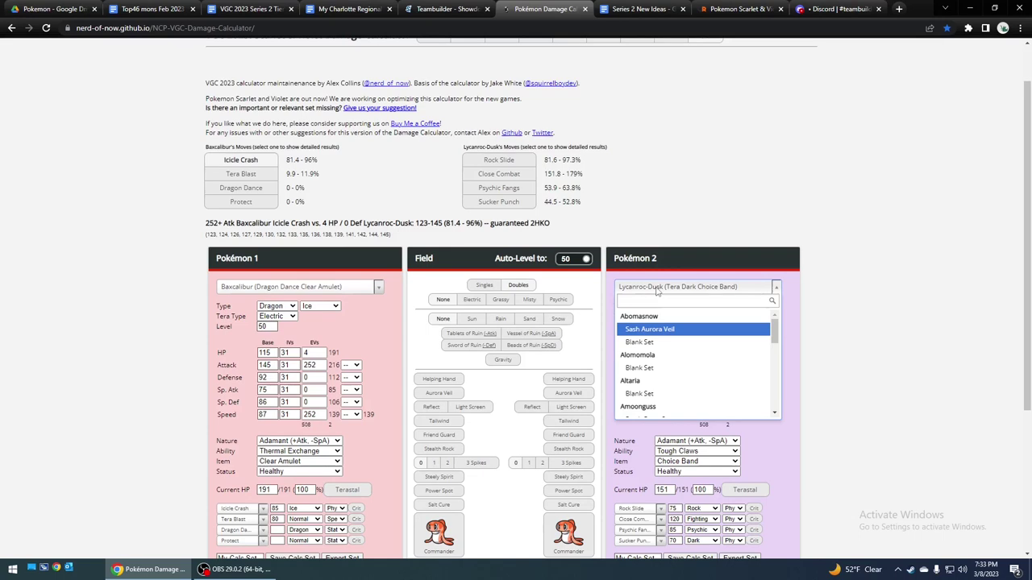
pyautogui.write('flutter')
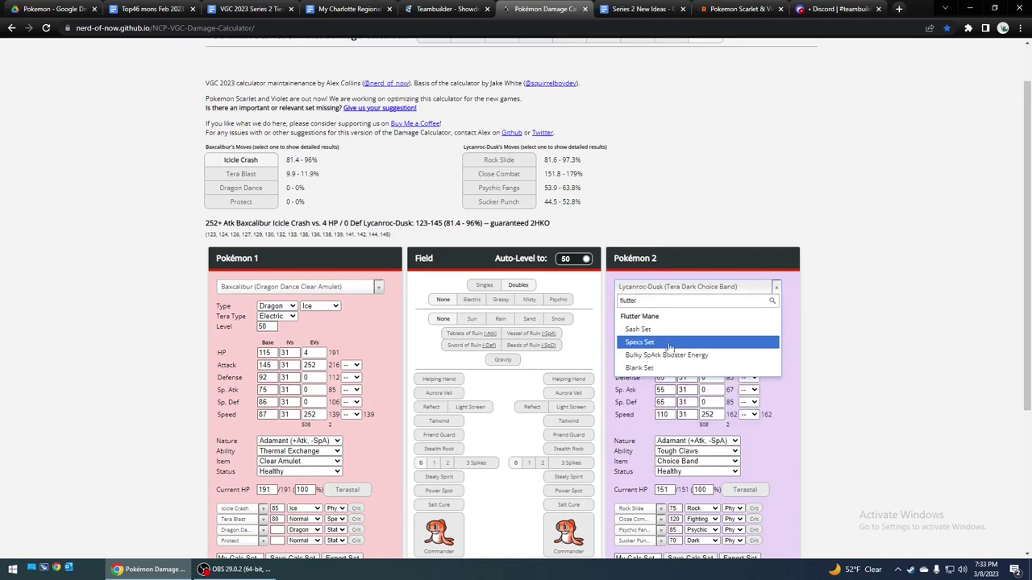
pyautogui.click(672, 330)
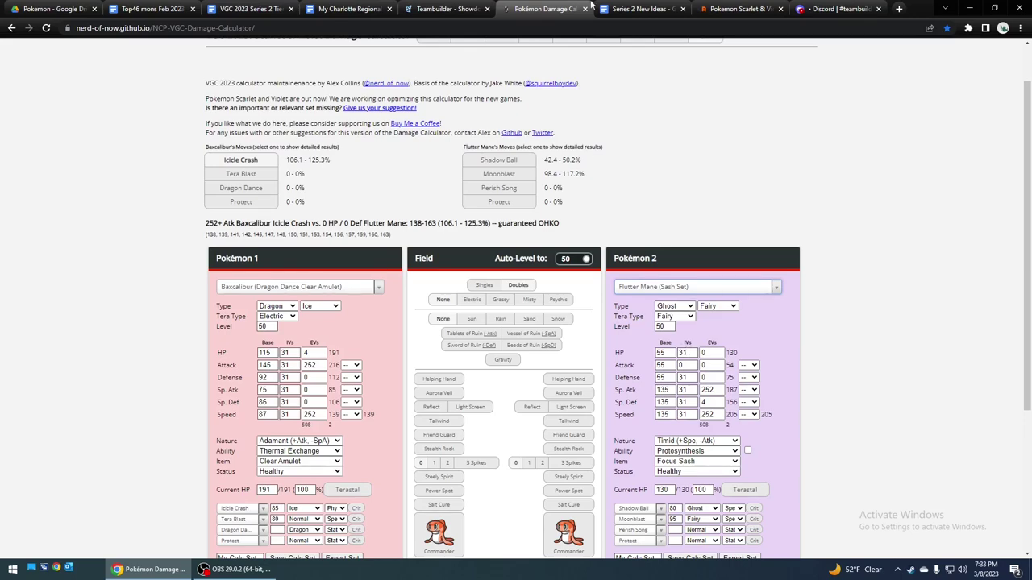
pyautogui.click(444, 9)
pyautogui.click(170, 236)
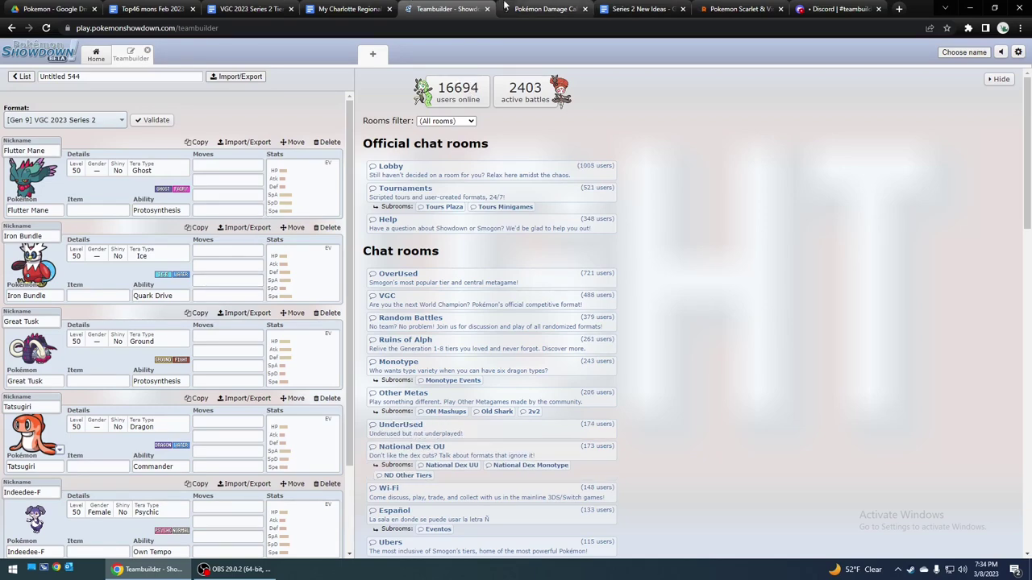
# Set Baxcalibur's second move to Icicle Spear at 4 hits, reaching 129.2–150.7% on Flutter Mane
pyautogui.click(544, 9)
pyautogui.click(656, 287)
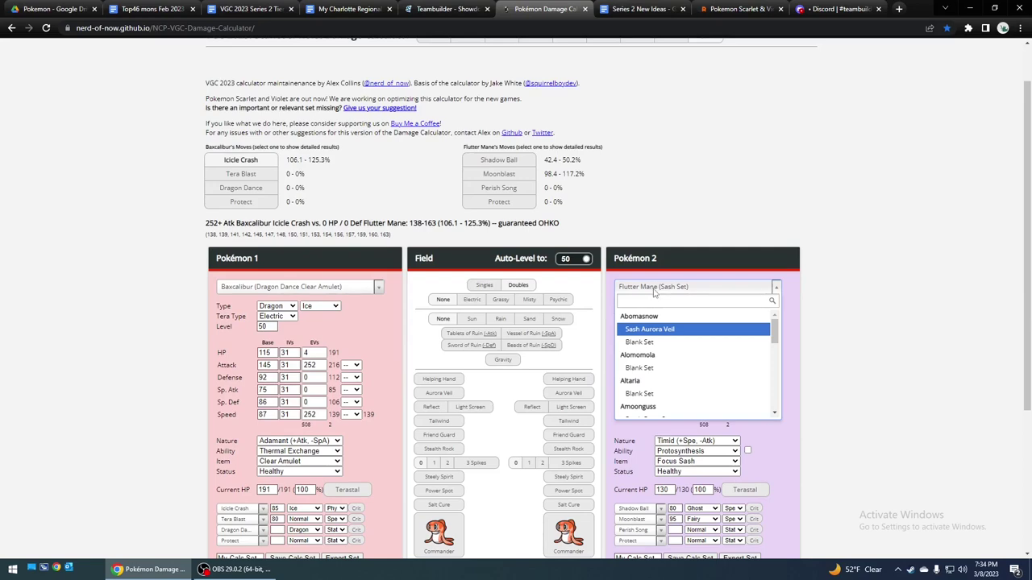
pyautogui.click(54, 352)
pyautogui.scroll(-2, 72, 339)
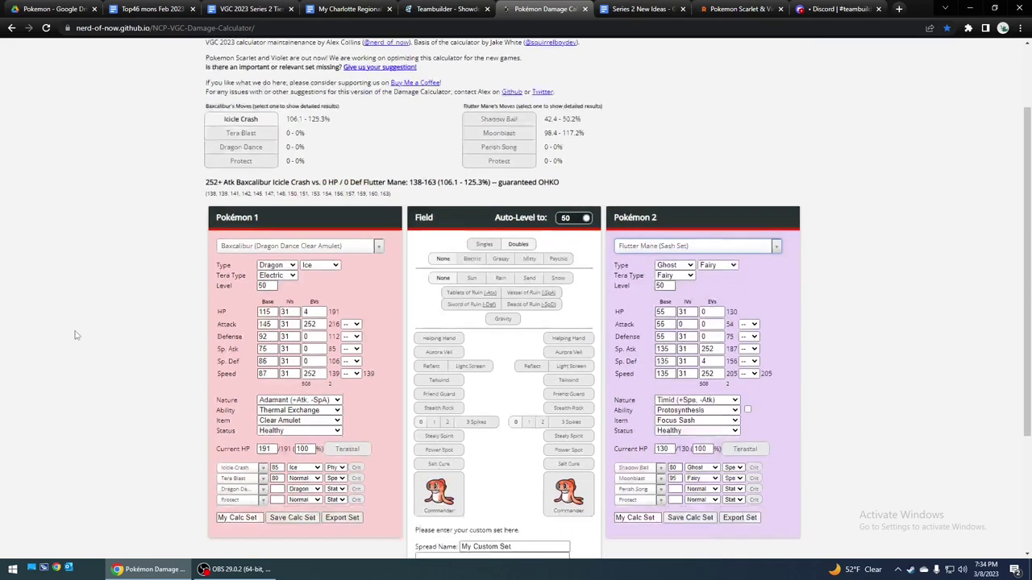
pyautogui.click(250, 403)
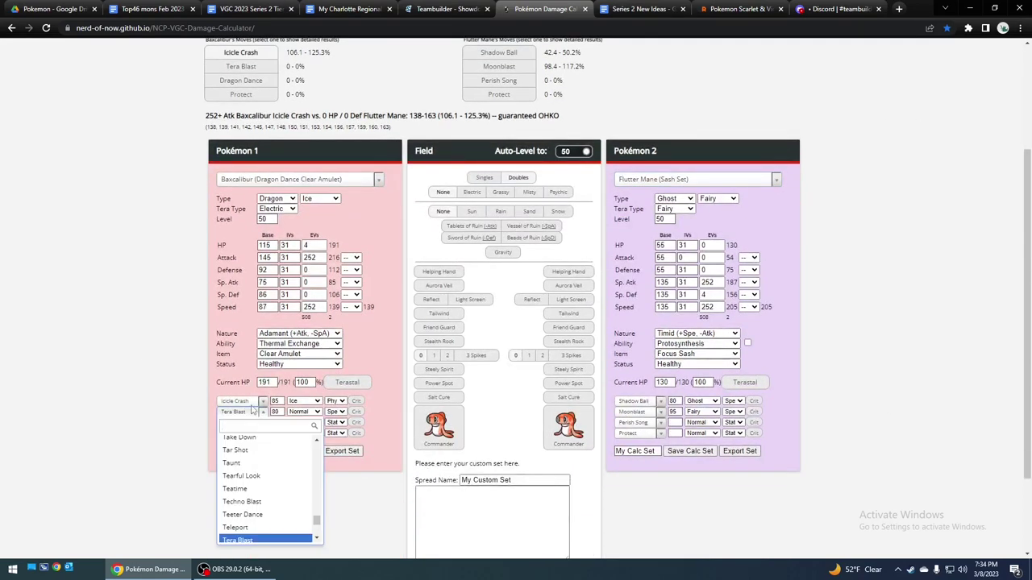
pyautogui.write('icicle')
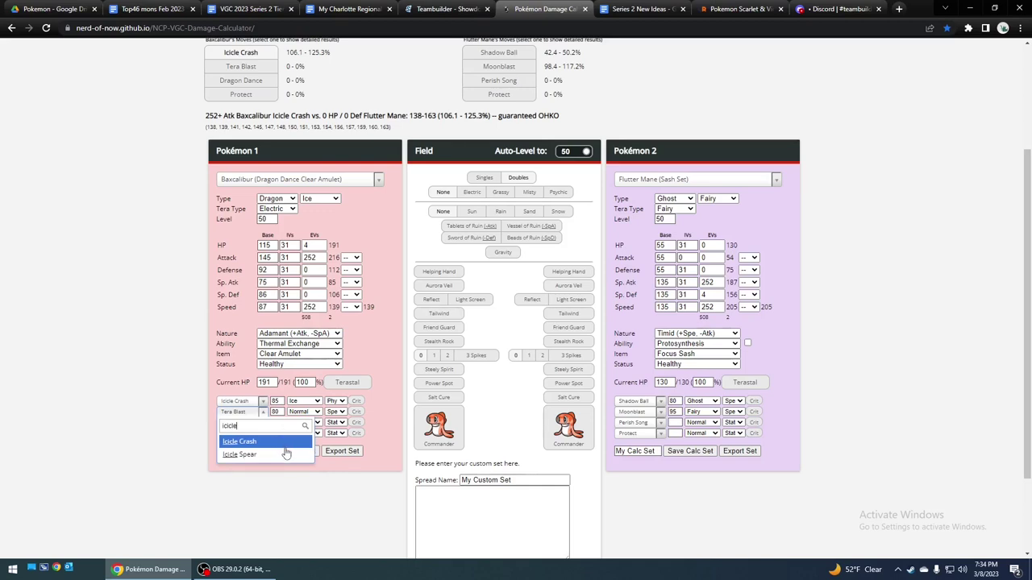
pyautogui.click(283, 454)
pyautogui.click(377, 411)
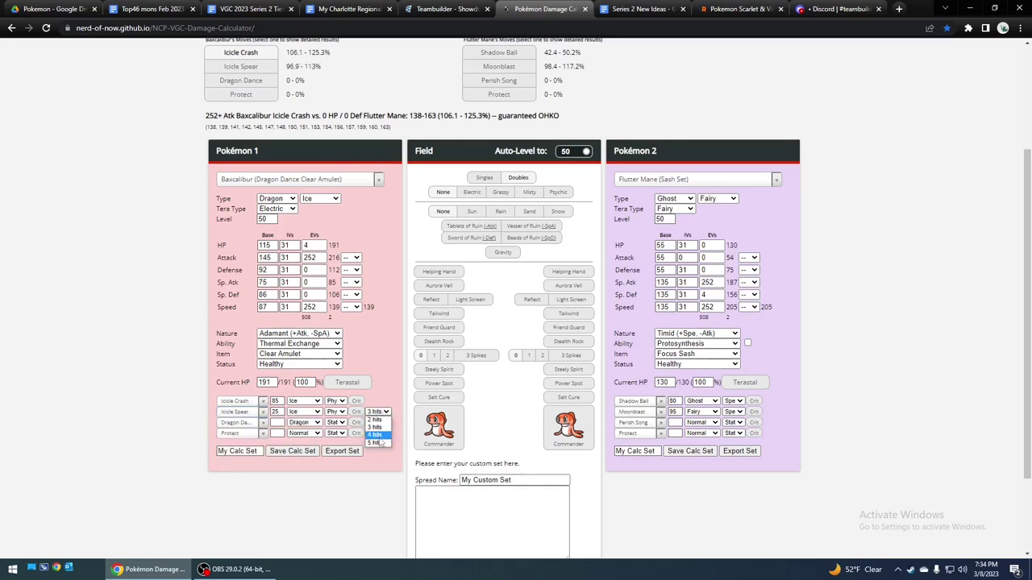
pyautogui.click(377, 438)
pyautogui.scroll(1, 200, 369)
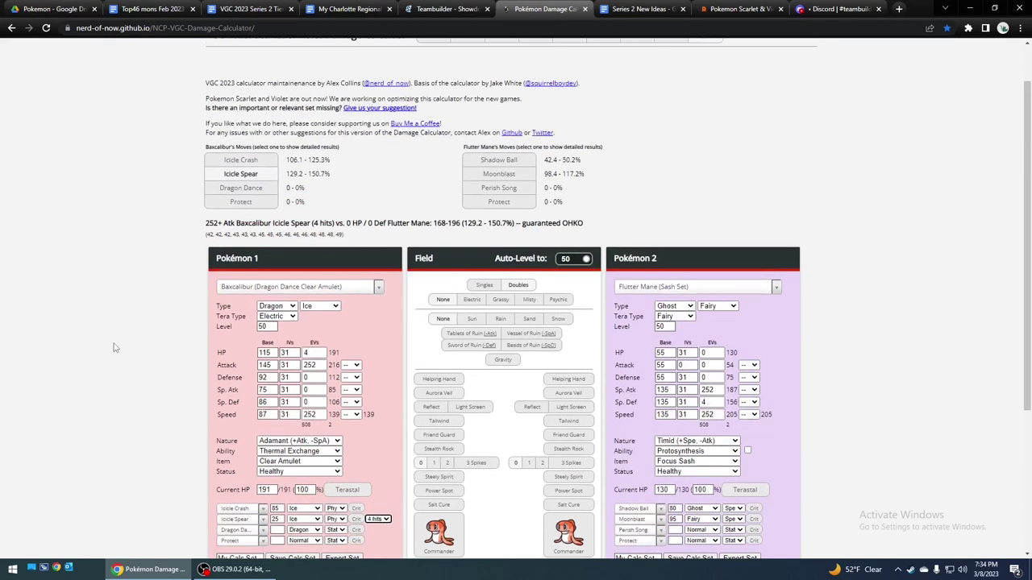
pyautogui.click(682, 288)
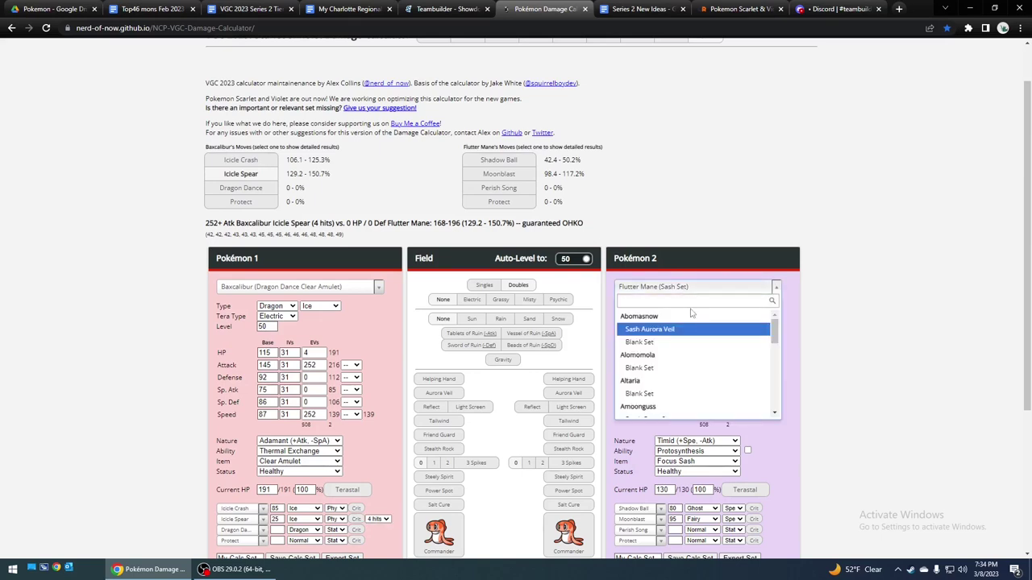
# Load Great Tusk's Life Orb Set as the defender and show the Icicle Spear calc
pyautogui.write('great')
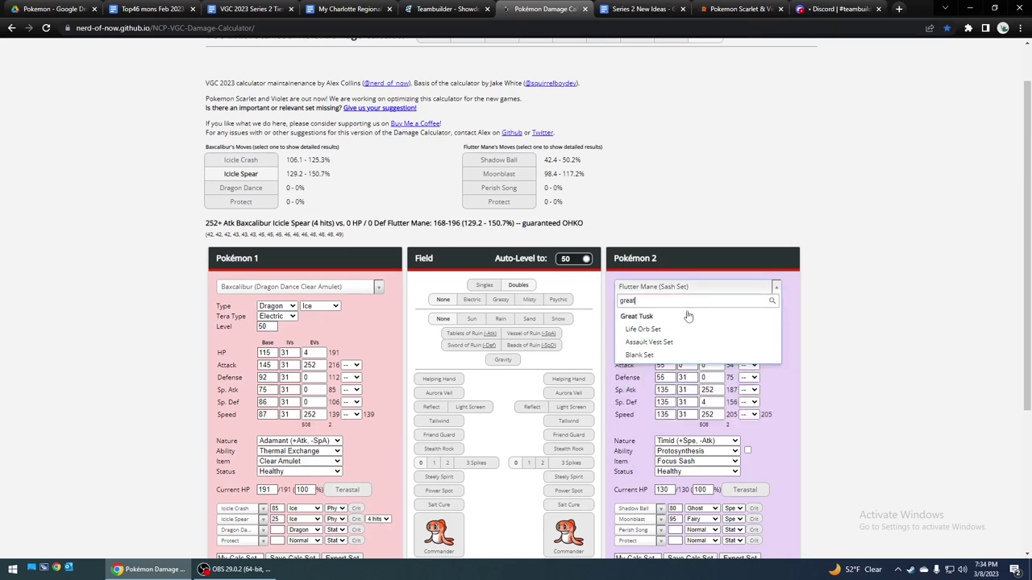
pyautogui.click(676, 328)
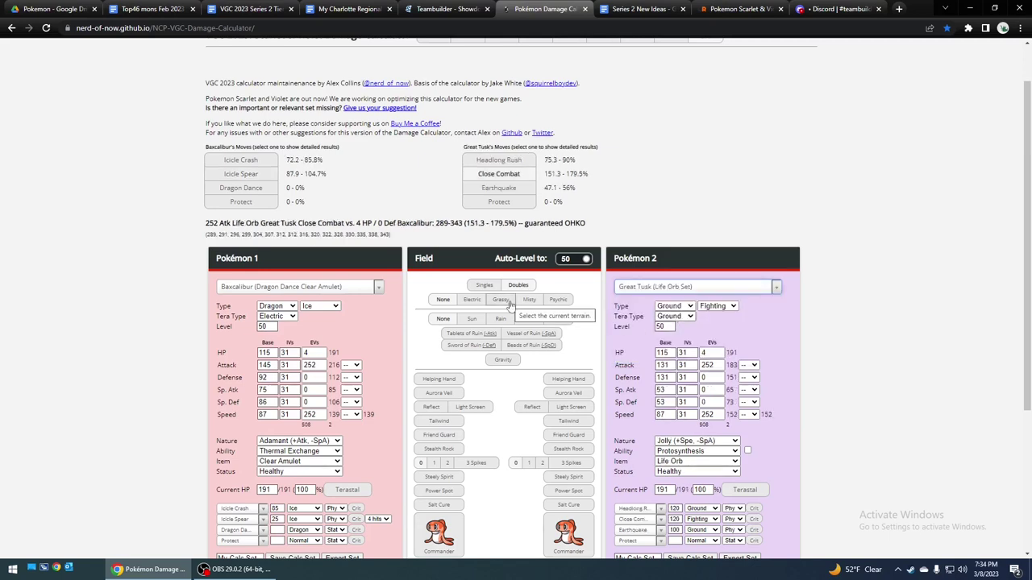
pyautogui.click(241, 174)
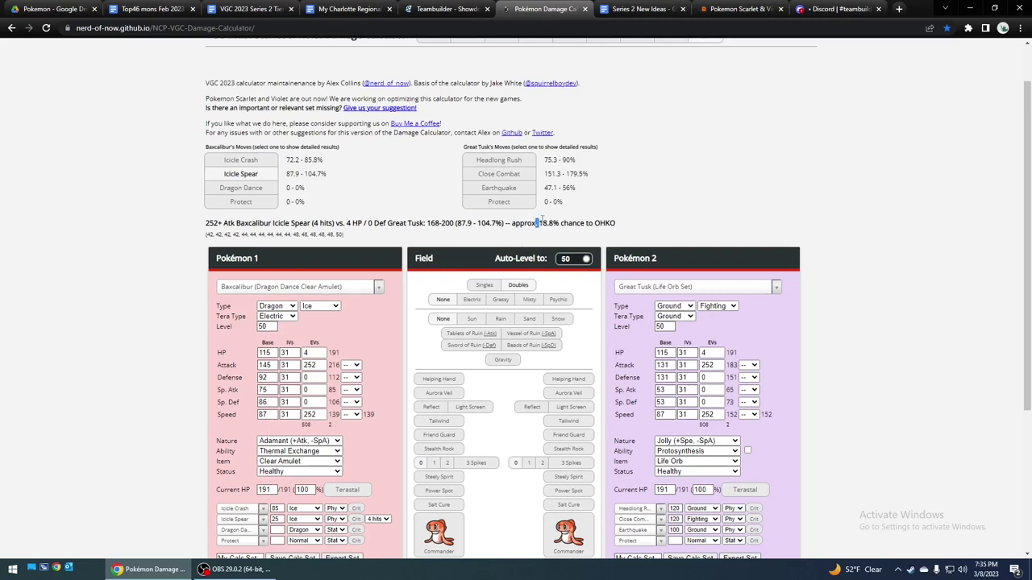
# Highlight the 87.9–104.7% Icicle Spear result line against Great Tusk, an 18.8% OHKO chance
pyautogui.click(543, 221)
pyautogui.moveTo(543, 223)
pyautogui.mouseDown()
pyautogui.moveTo(205, 223)
pyautogui.moveTo(343, 234)
pyautogui.moveTo(556, 223)
pyautogui.mouseUp()
pyautogui.moveTo(204, 222); pyautogui.dragTo(613, 226)
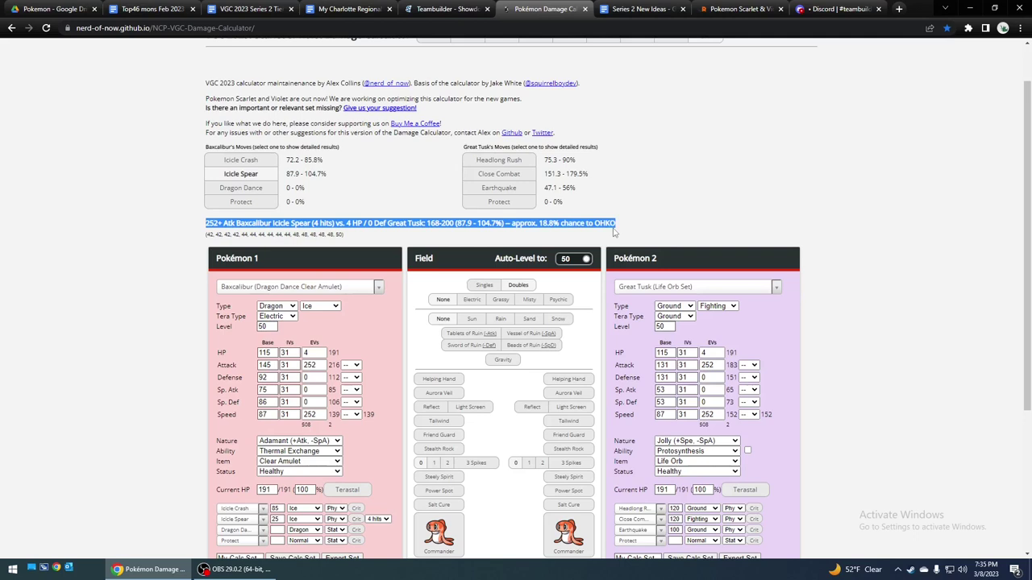
pyautogui.click(612, 227)
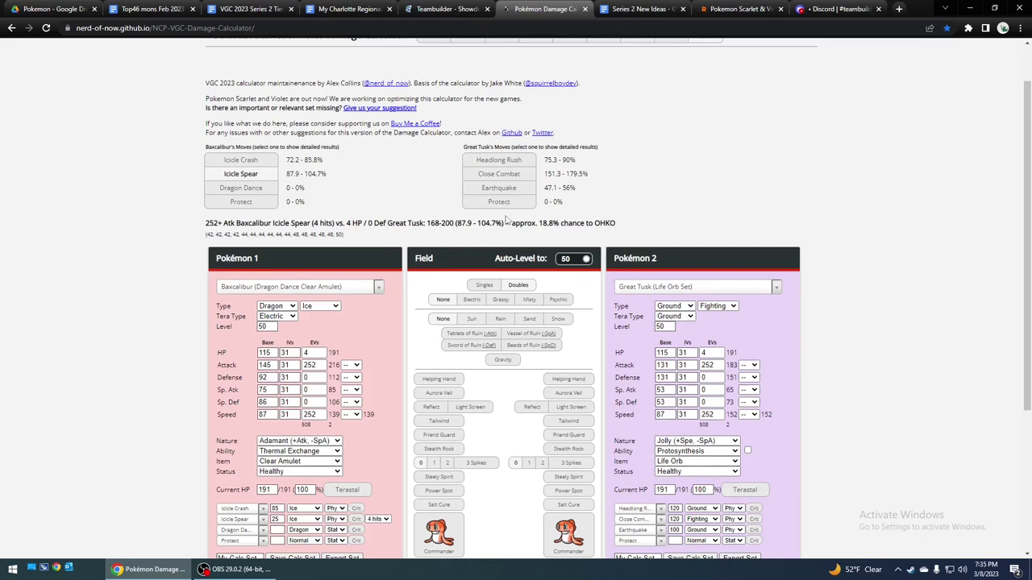
pyautogui.click(681, 288)
pyautogui.click(681, 288)
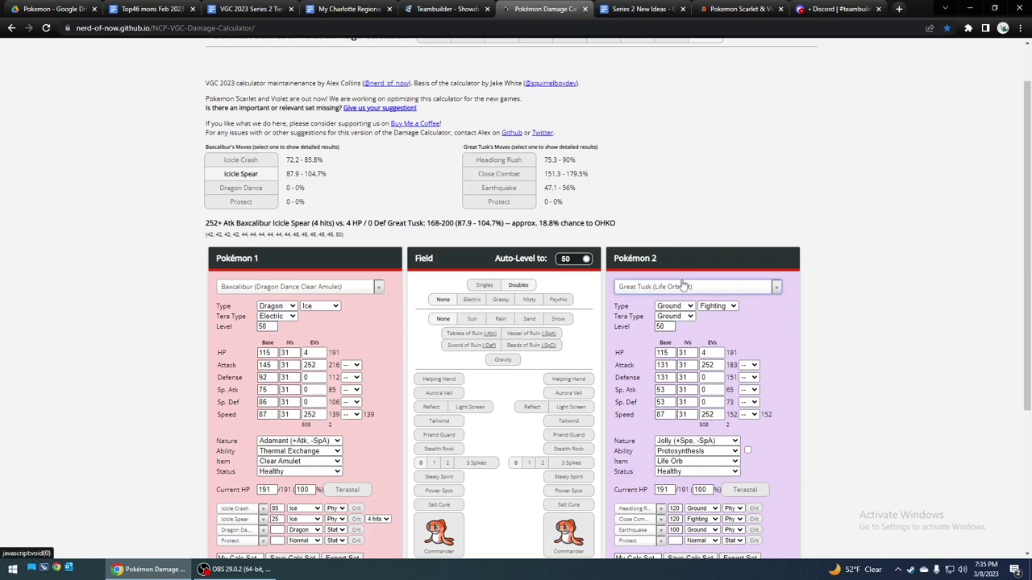
# Load Tatsugiri's Sash Set as the defender and show Icicle Spear's damage against it
pyautogui.click(683, 286)
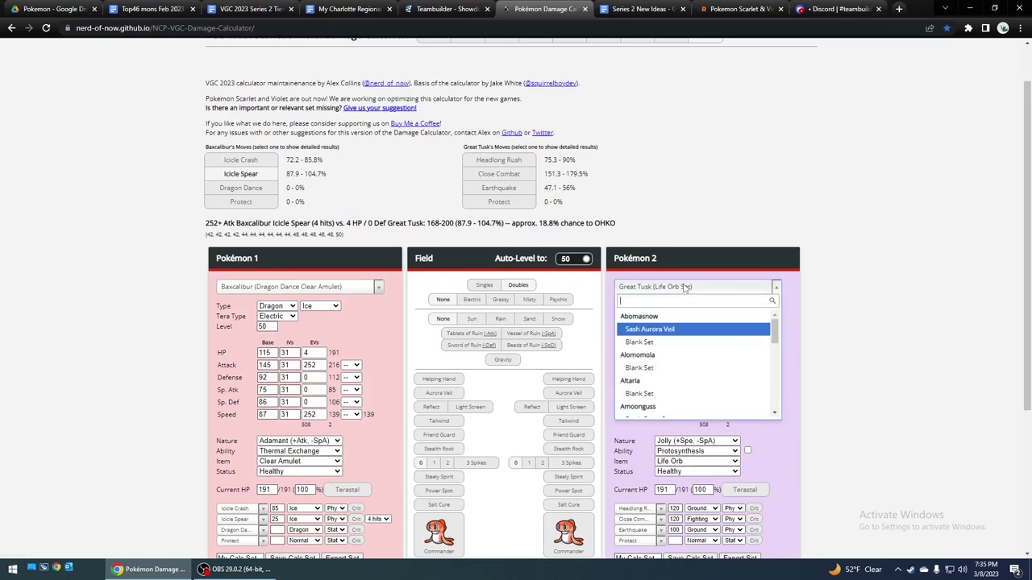
pyautogui.click(444, 8)
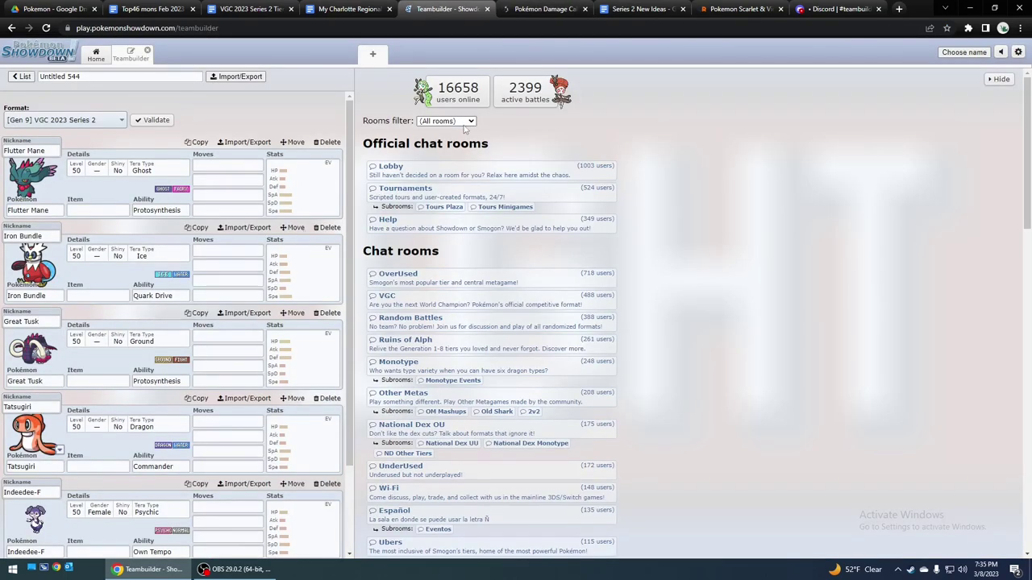
pyautogui.scroll(-1, 113, 332)
pyautogui.click(519, 9)
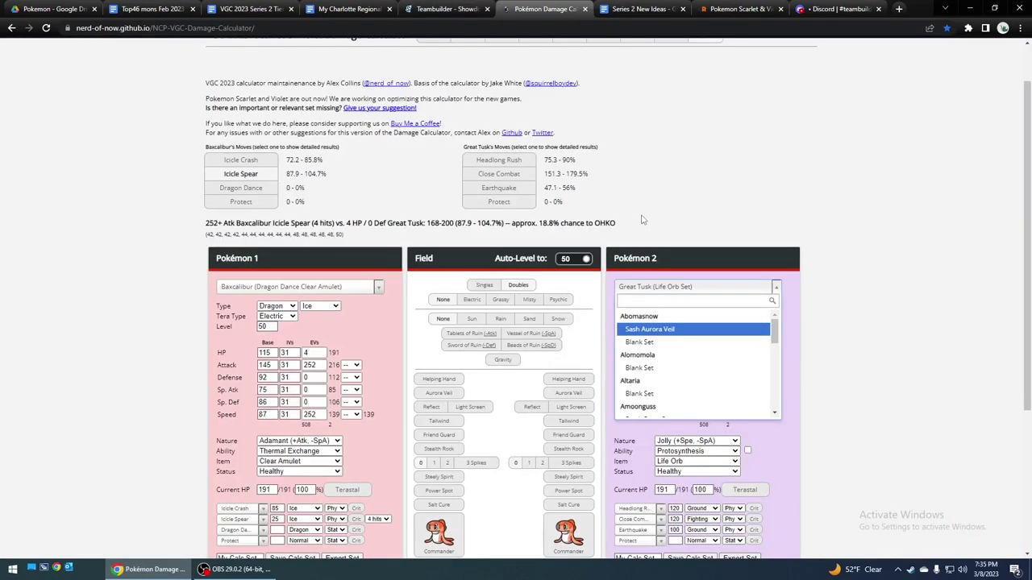
pyautogui.write('tats')
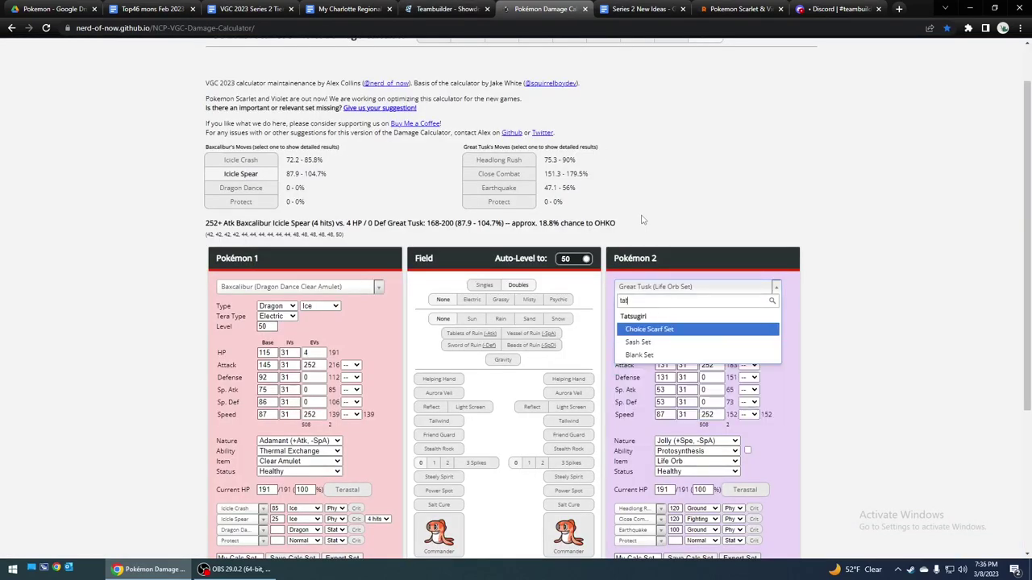
pyautogui.click(654, 342)
pyautogui.click(240, 174)
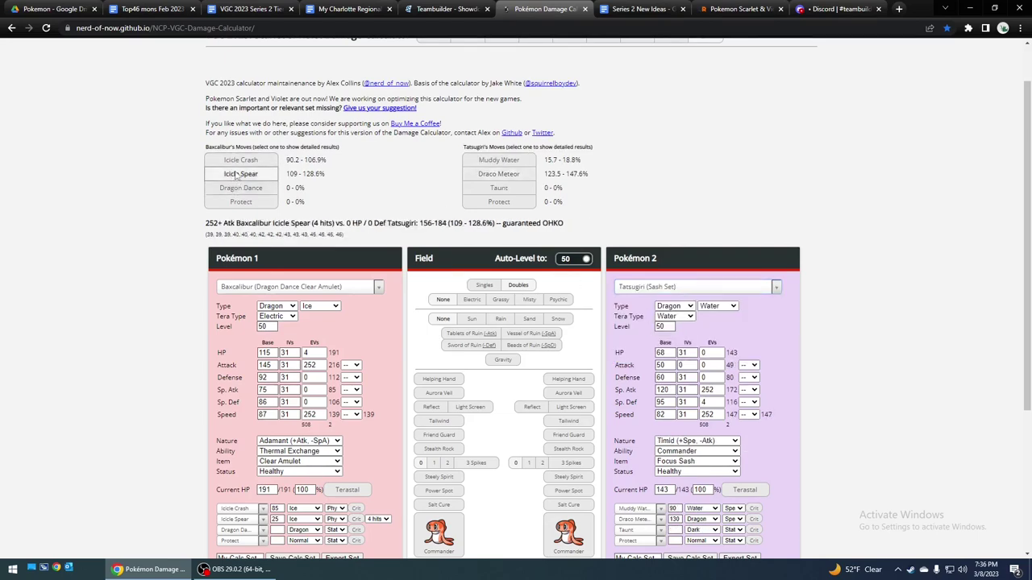
# Look through the teambuilder and team-planning doc tabs, then return to the calculator
pyautogui.click(462, 8)
pyautogui.click(349, 8)
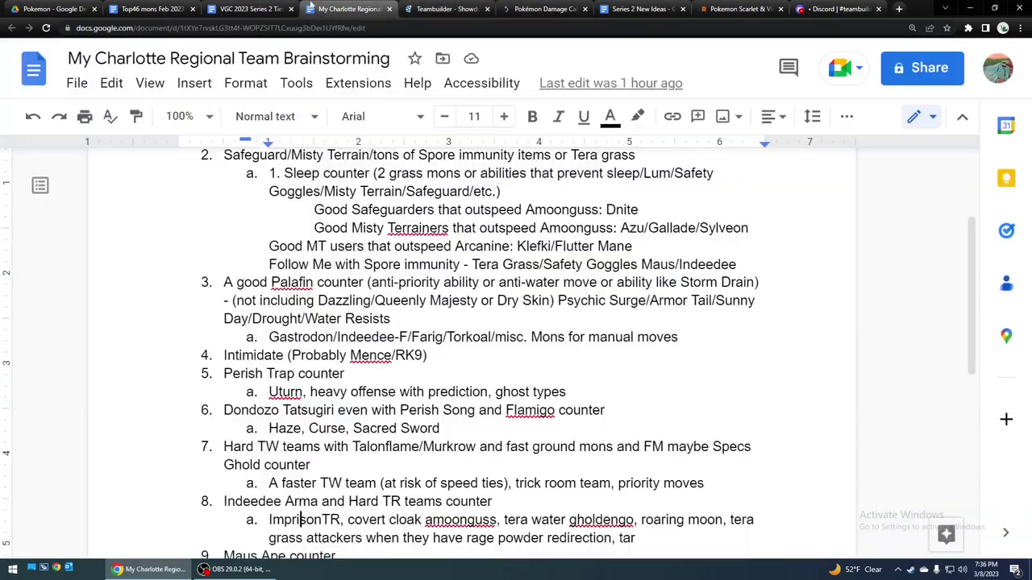
pyautogui.click(246, 8)
pyautogui.click(447, 8)
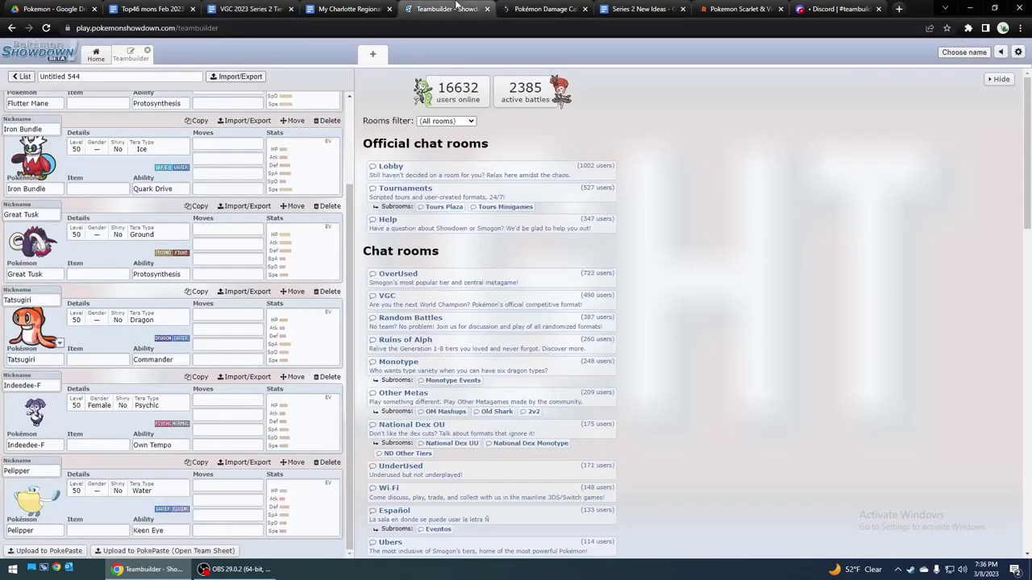
pyautogui.click(349, 8)
pyautogui.click(564, 8)
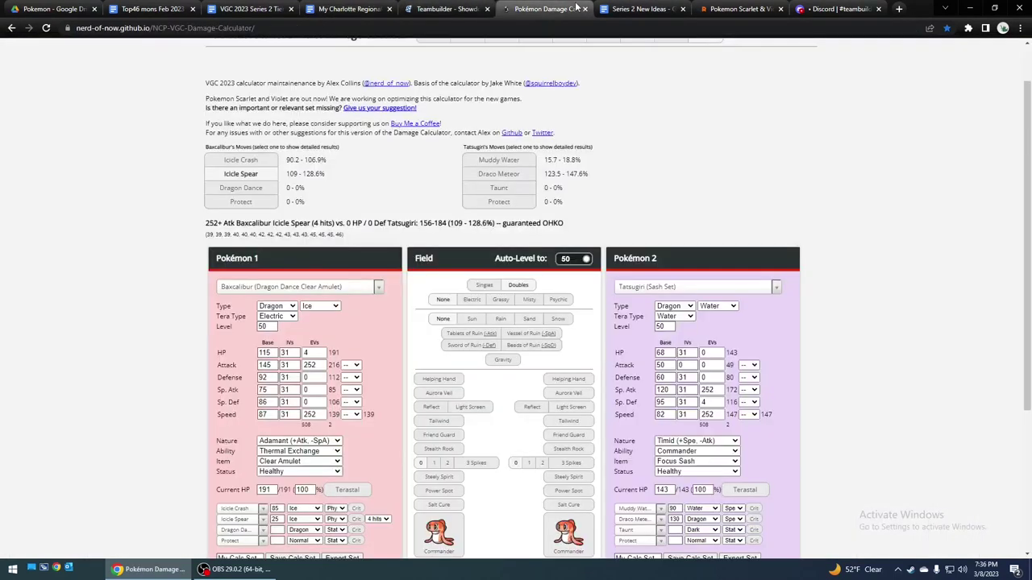
pyautogui.click(641, 8)
pyautogui.click(448, 8)
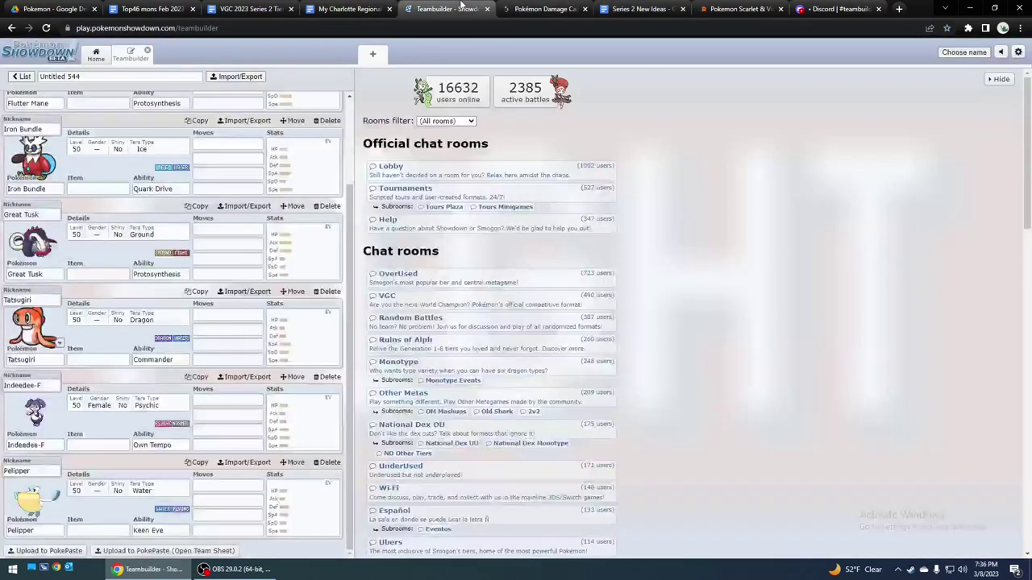
pyautogui.click(546, 8)
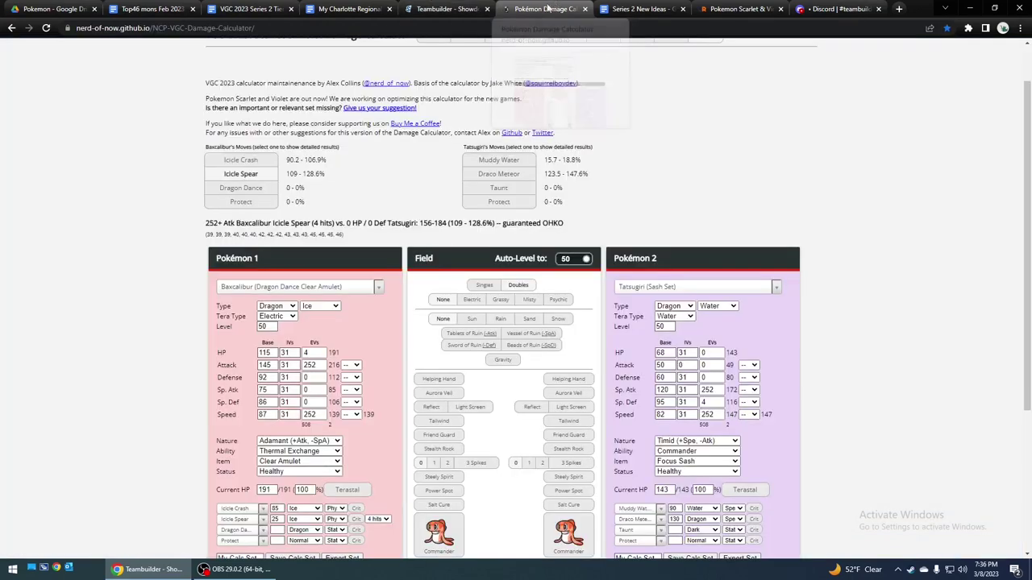
# Load Indeedee-F's Trick Room Support set with 0 Defense EVs and a Modest nature
pyautogui.click(697, 287)
pyautogui.write('indee')
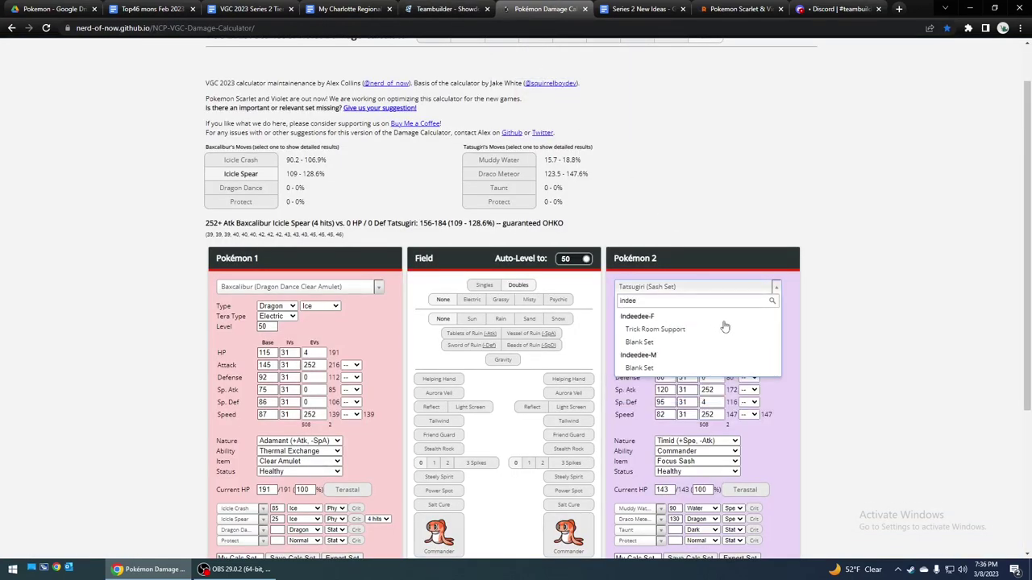
pyautogui.click(718, 329)
pyautogui.doubleClick(708, 377)
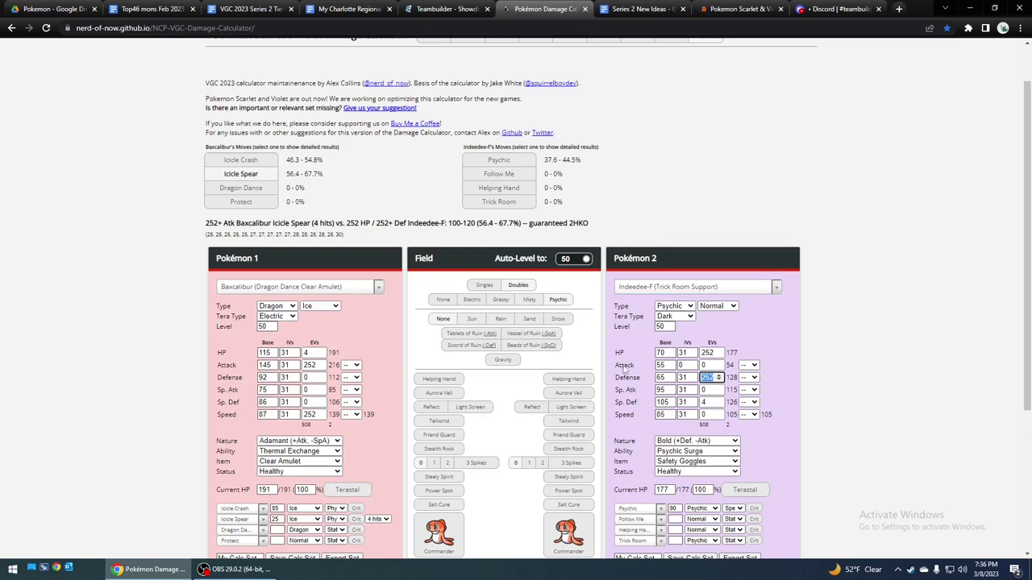
pyautogui.write('0')
pyautogui.click(692, 441)
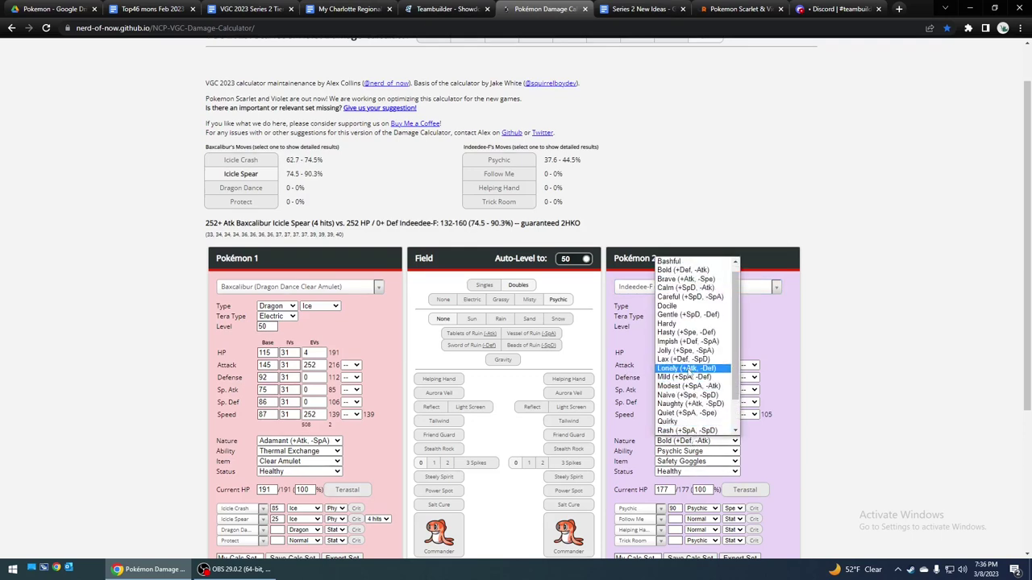
pyautogui.click(689, 386)
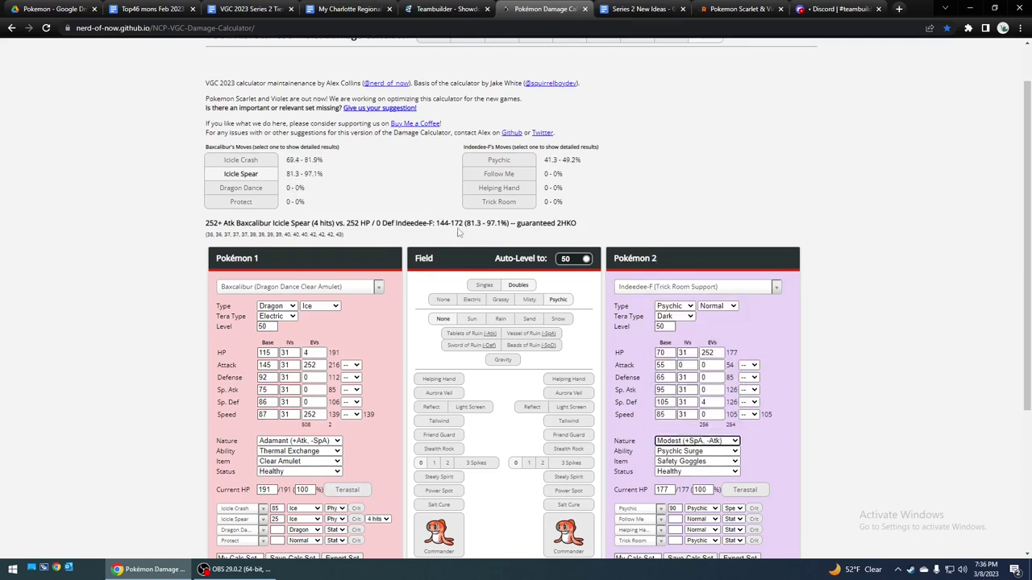
# Load Pelipper's Sash Set as the defender
pyautogui.click(446, 9)
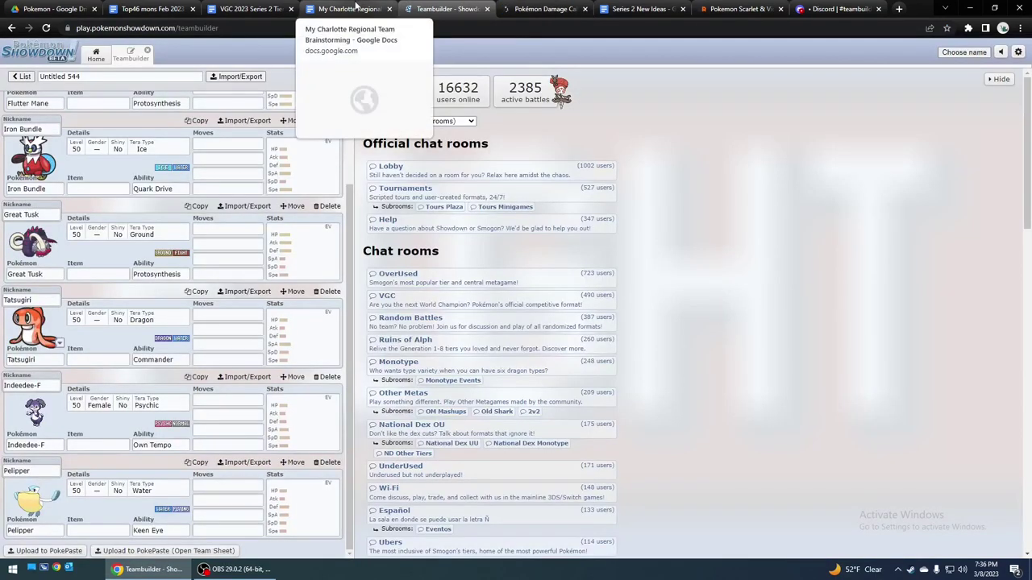
pyautogui.click(545, 9)
pyautogui.click(689, 288)
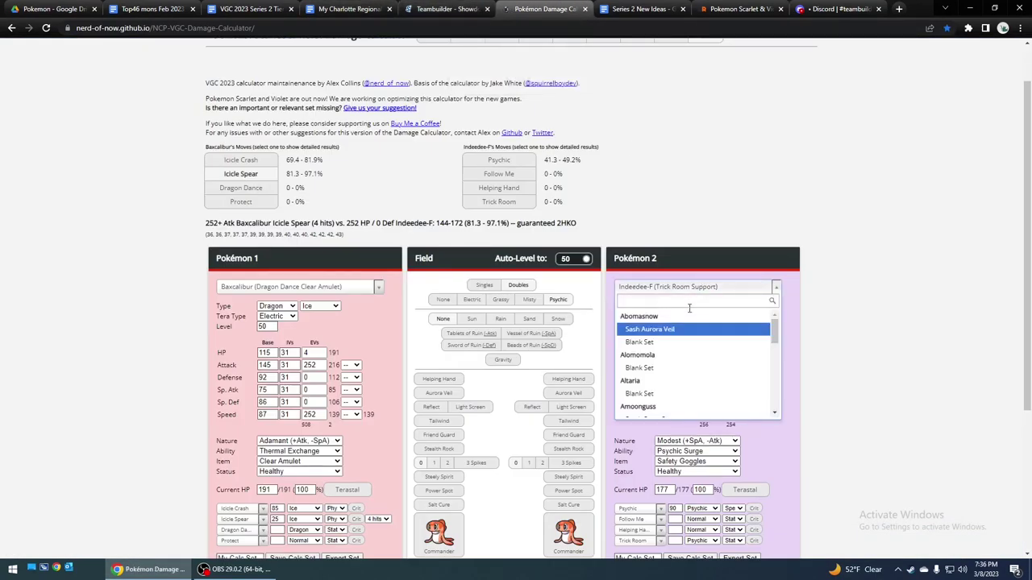
pyautogui.write('pelipp')
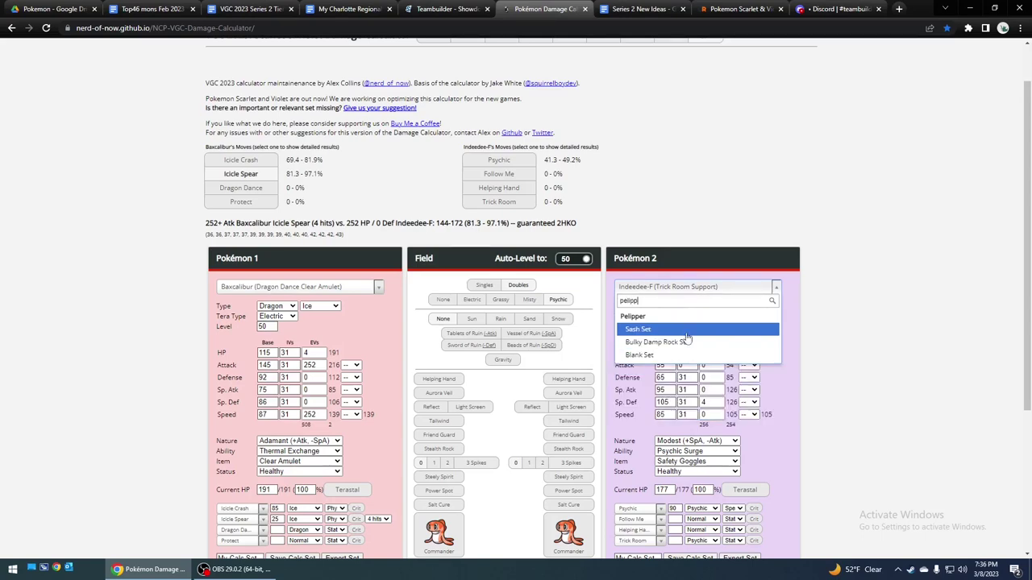
pyautogui.click(682, 329)
# Open Pelipper's EV and IV spread editor in the Showdown teambuilder, then return to the calculator
pyautogui.click(446, 9)
pyautogui.click(306, 496)
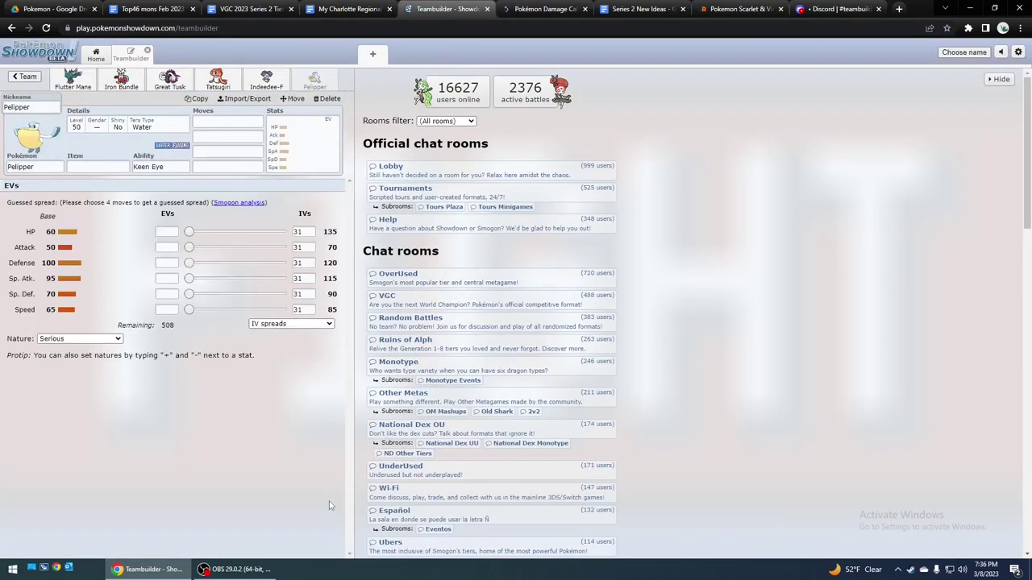
pyautogui.click(545, 9)
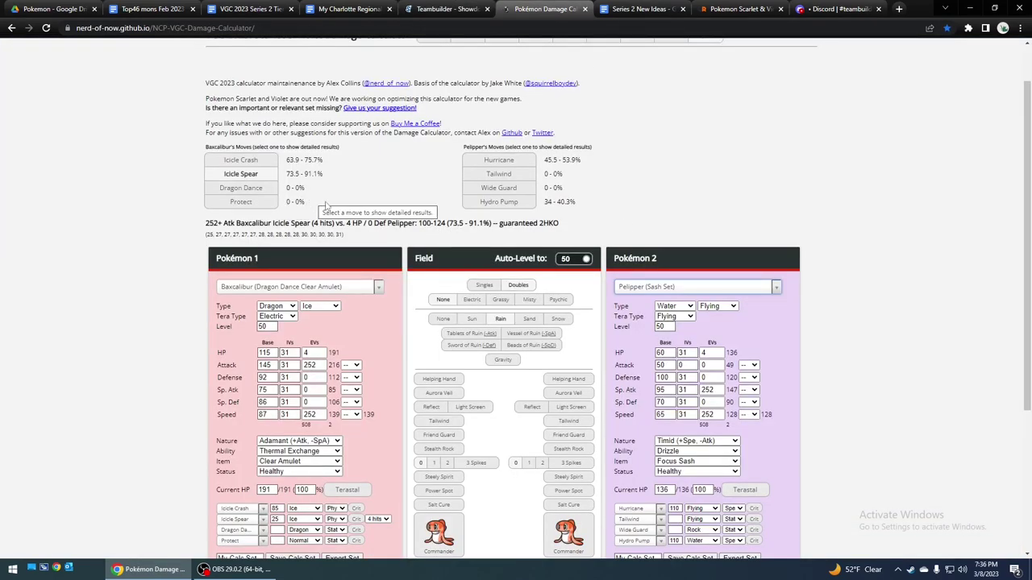
pyautogui.click(457, 8)
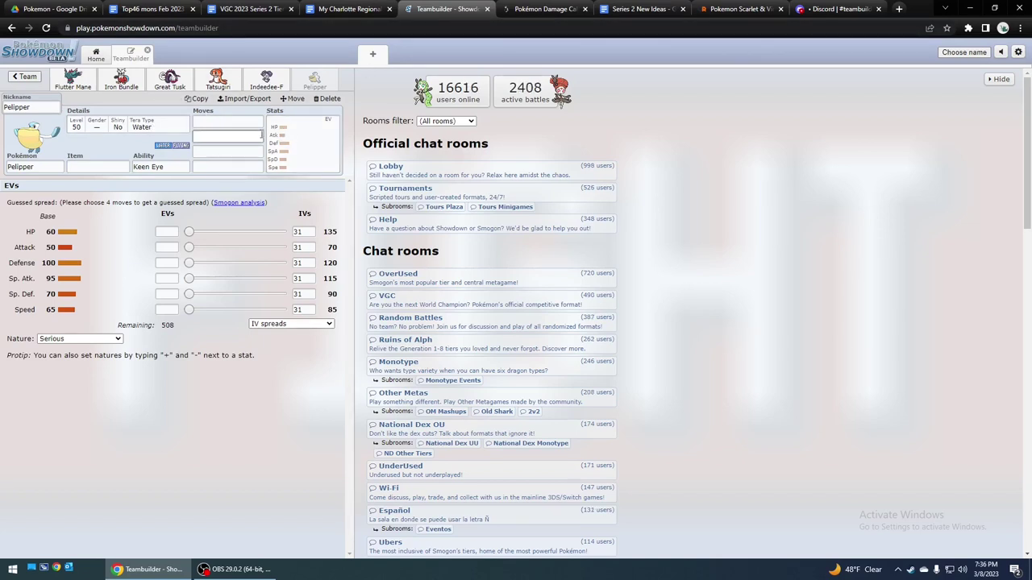
pyautogui.click(545, 9)
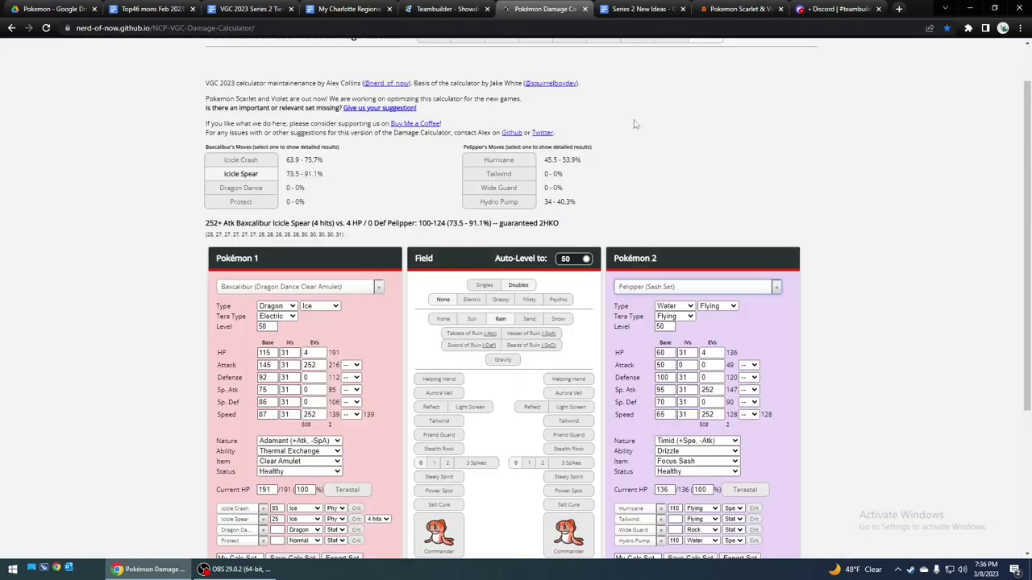
# Show Icicle Spear's damage against Lycanroc-Dusk's Tera Dark Choice Band set
pyautogui.click(692, 287)
pyautogui.write('lyca')
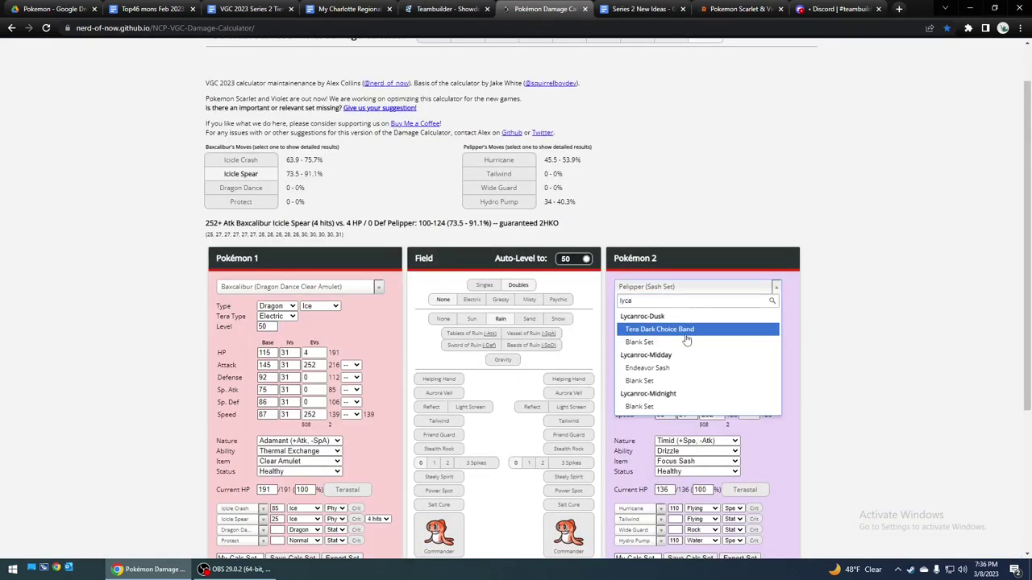
pyautogui.click(684, 334)
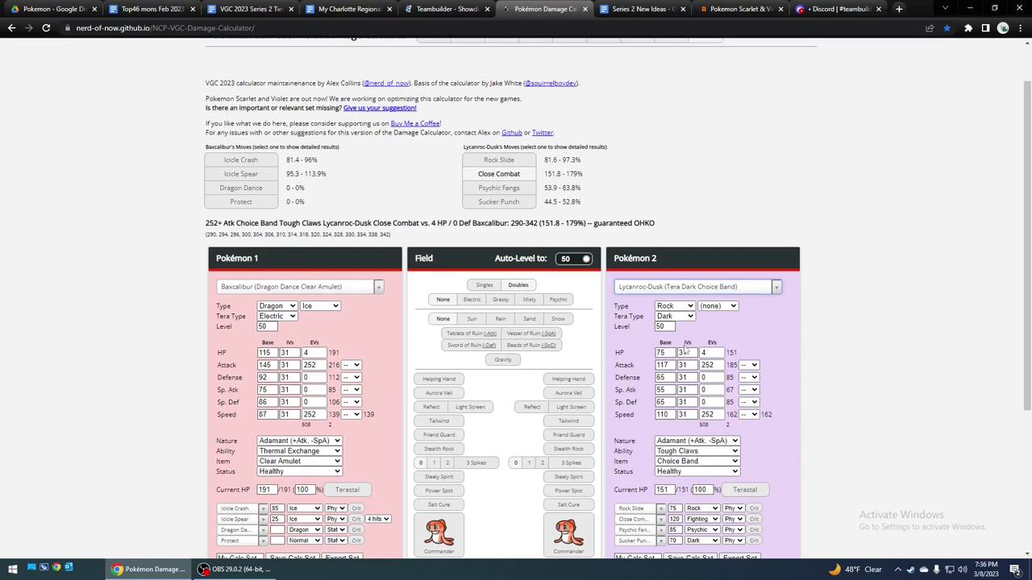
pyautogui.click(240, 173)
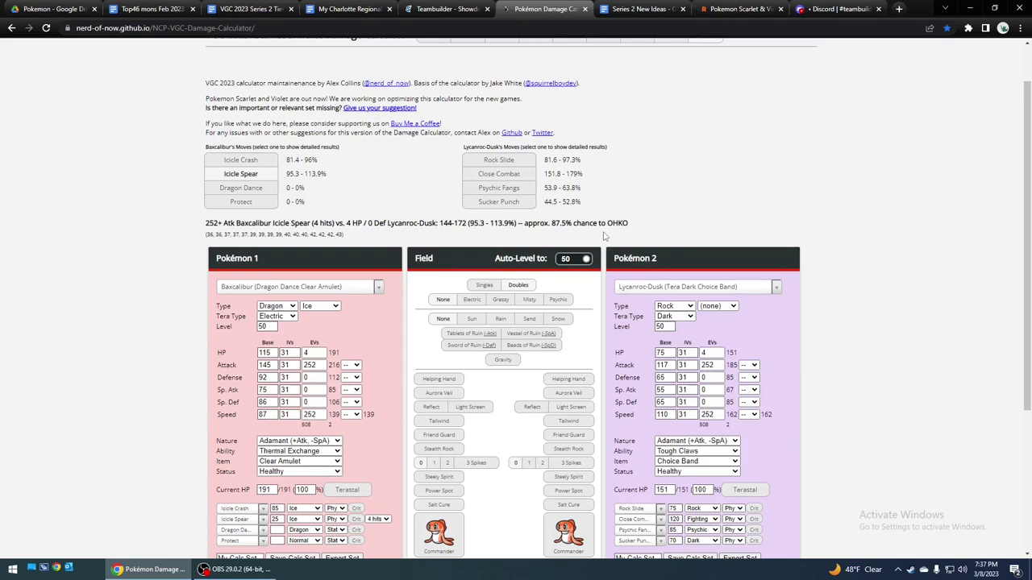
# Load Meowscarada's Sash Set, which Icicle Spear guaranteed OHKOs at 178.9–221%
pyautogui.click(667, 292)
pyautogui.write('m')
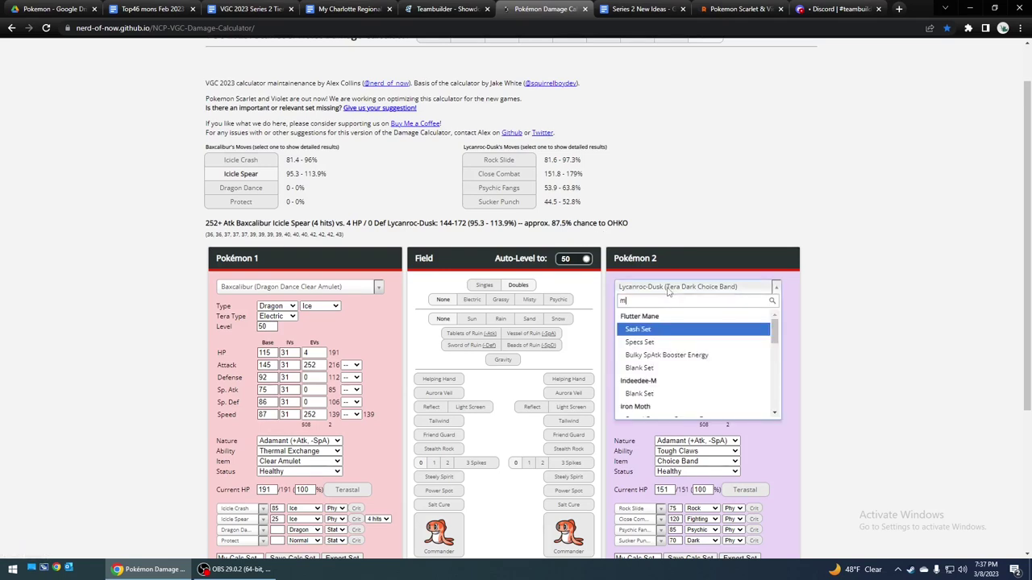
pyautogui.write('eo')
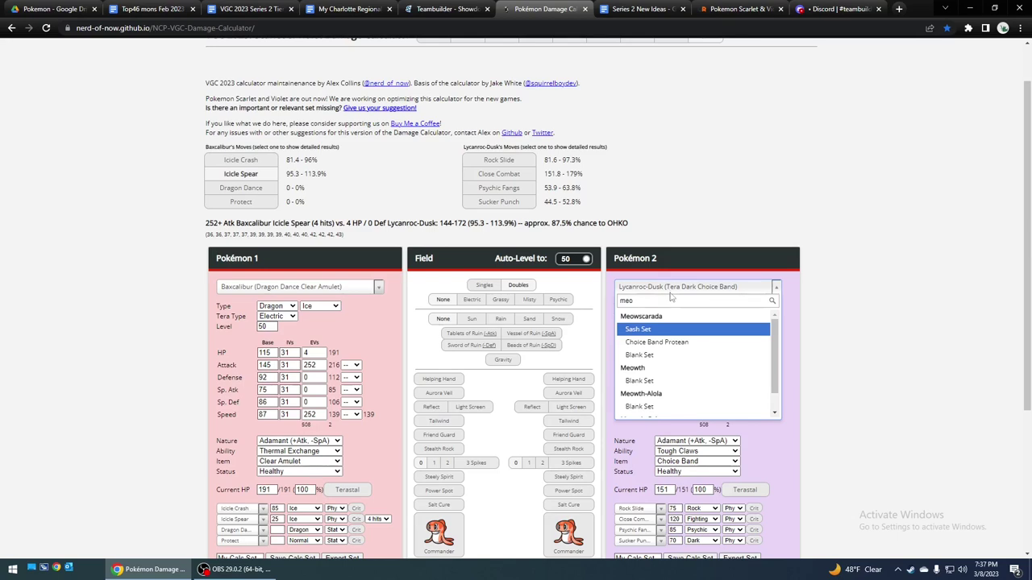
pyautogui.click(681, 332)
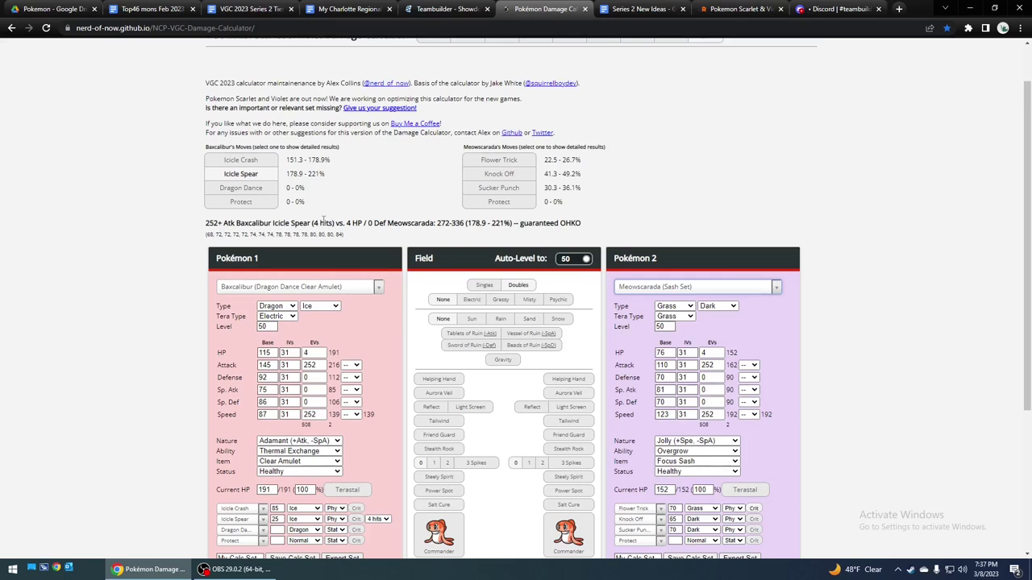
# Terastallize Meowscarada and change its Tera type from Grass to Electric
pyautogui.click(757, 492)
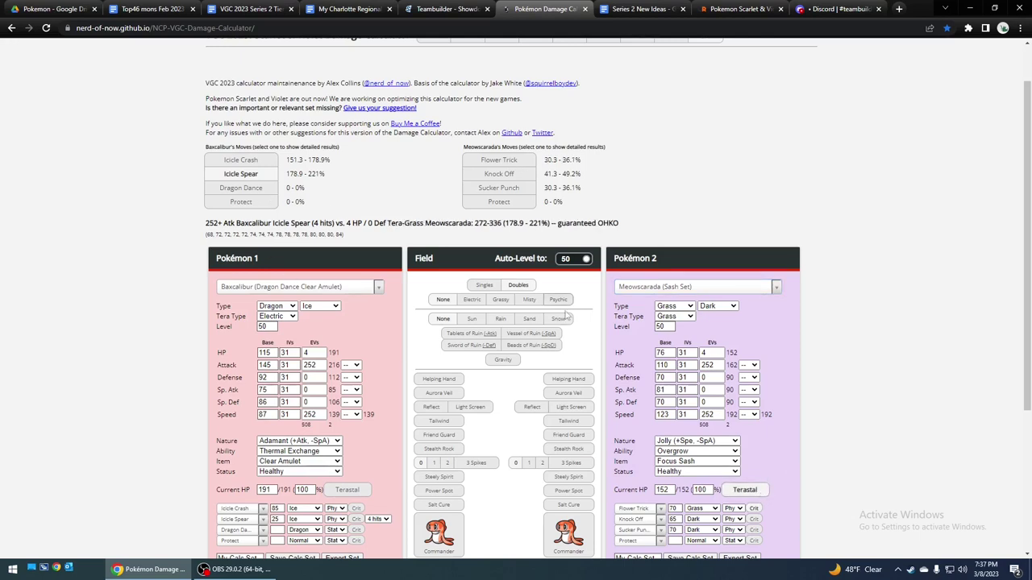
pyautogui.click(682, 317)
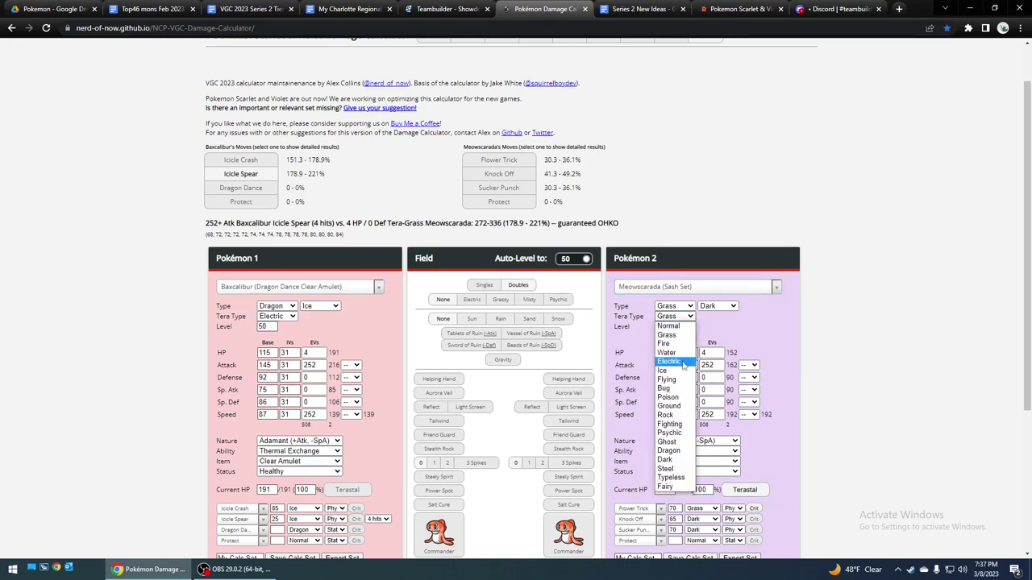
pyautogui.click(670, 361)
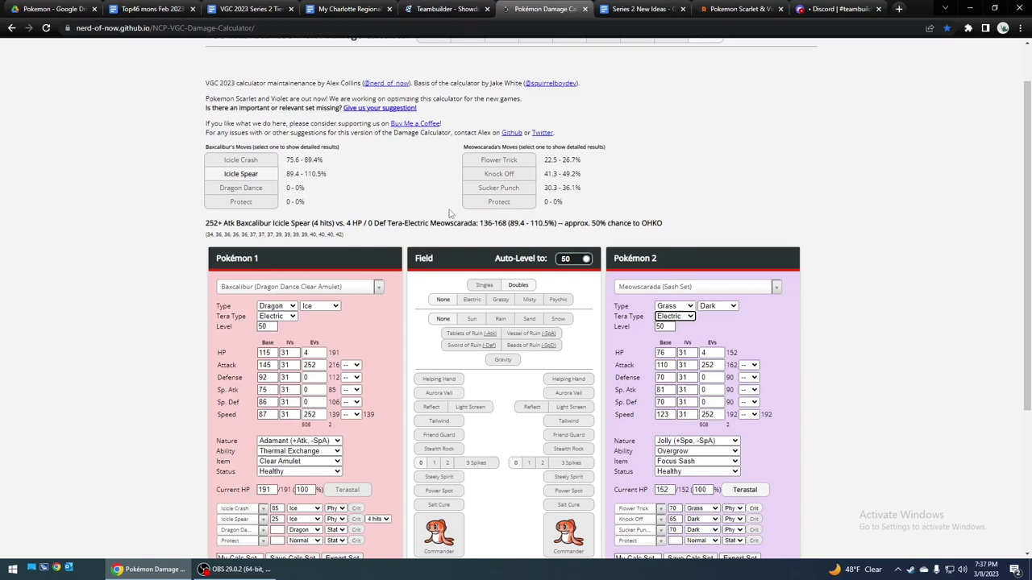
# Highlight the 89.4–110.5% Icicle Spear result, roughly a 50% OHKO chance
pyautogui.scroll(-2, 463, 203)
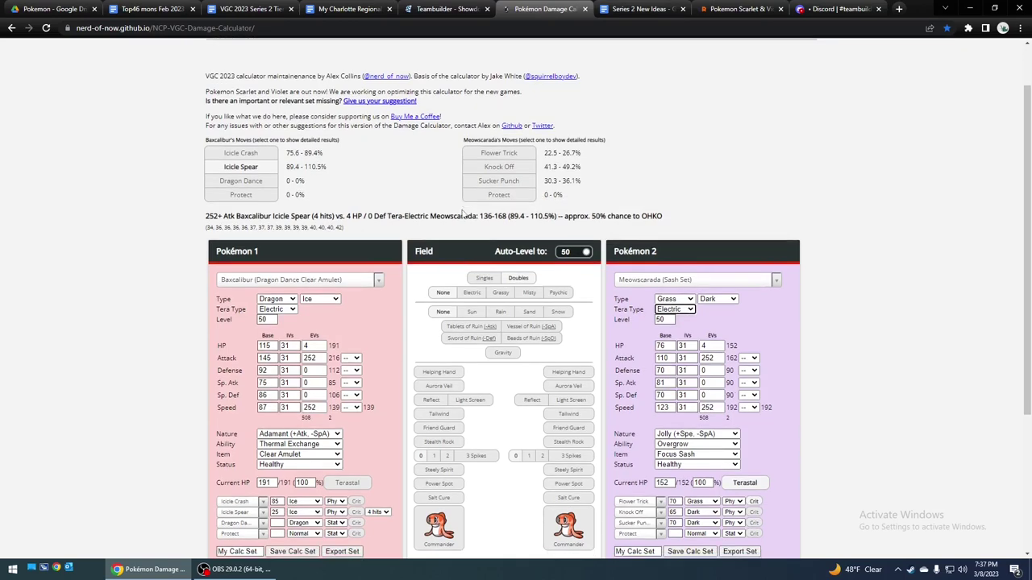
pyautogui.scroll(3, 582, 276)
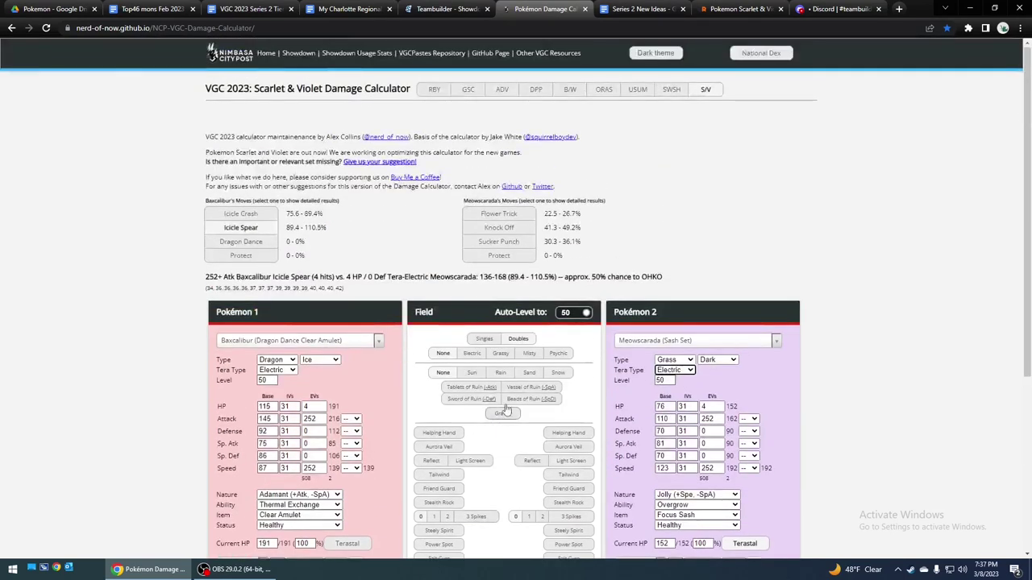
pyautogui.moveTo(586, 280); pyautogui.dragTo(653, 269)
pyautogui.click(651, 289)
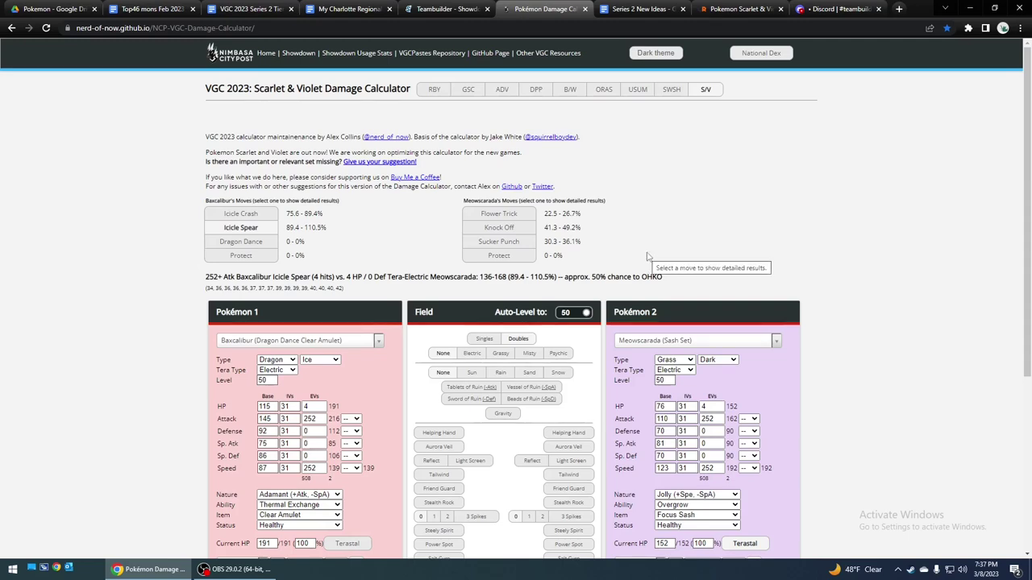
pyautogui.scroll(-1, 645, 261)
pyautogui.scroll(-3, 645, 261)
pyautogui.scroll(3, 641, 274)
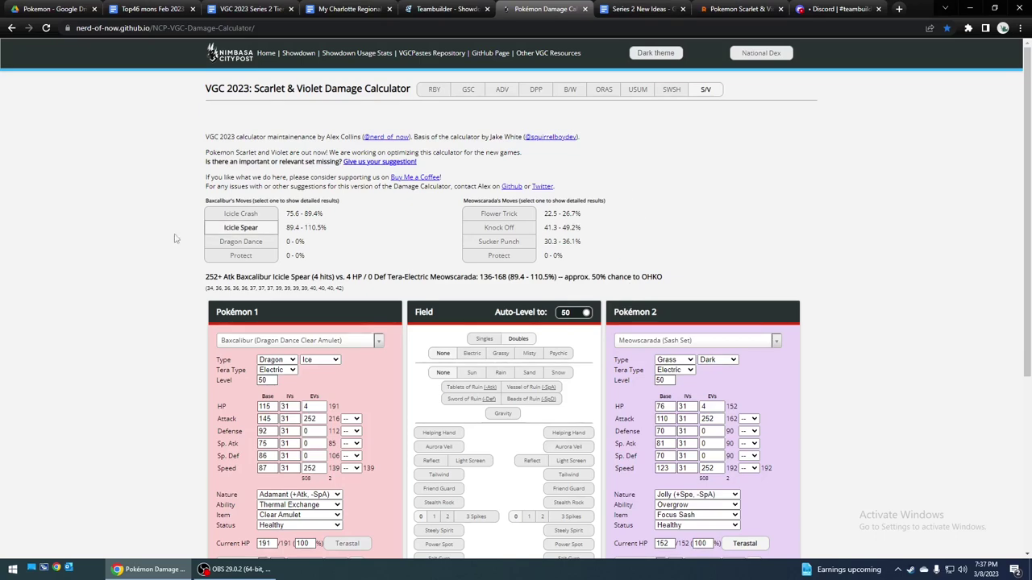
# Go from Pelipper's editor in the Teambuilder back to the list of all 545 teams
pyautogui.click(11, 28)
pyautogui.click(28, 29)
pyautogui.click(448, 9)
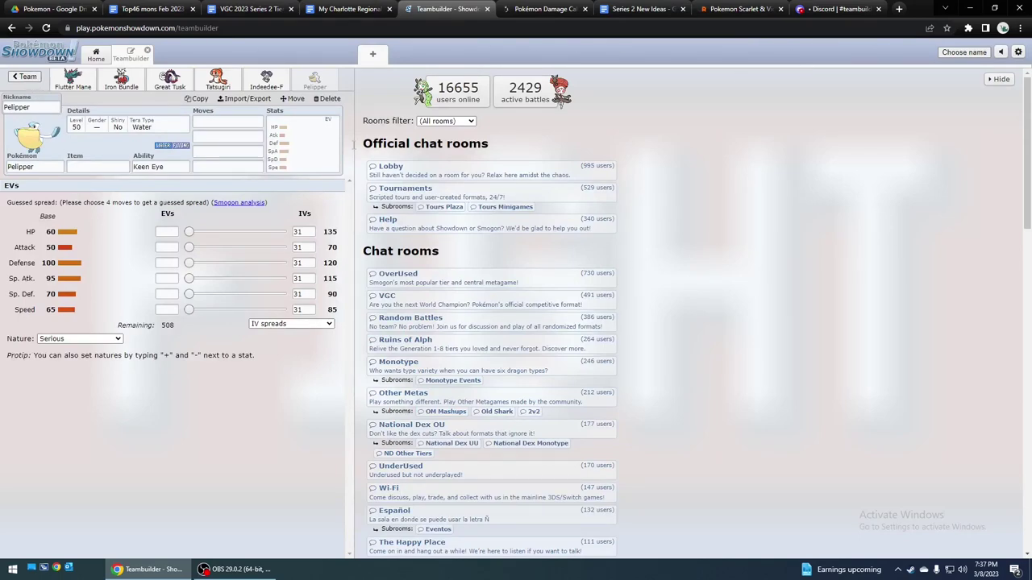
pyautogui.click(24, 77)
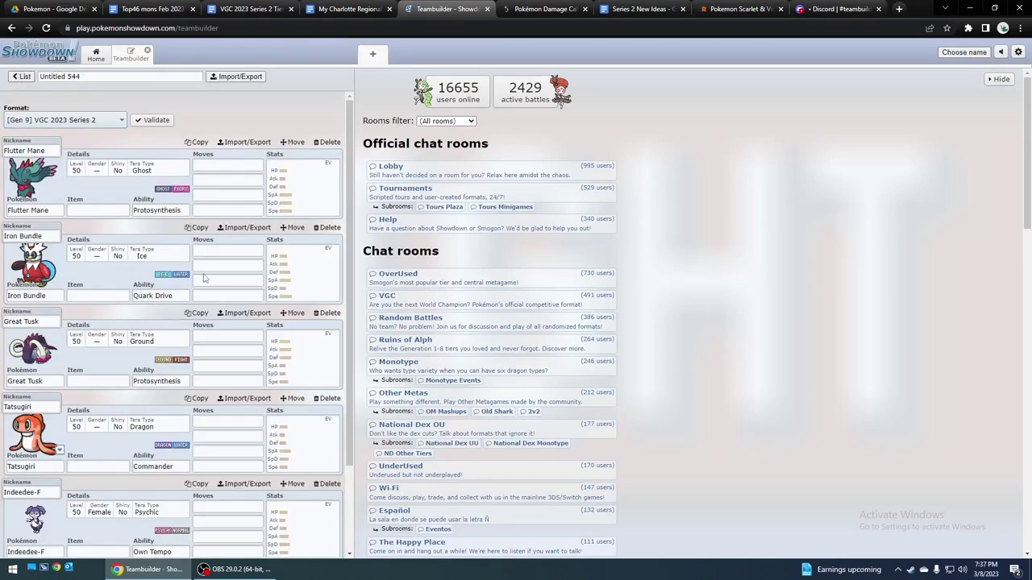
pyautogui.click(24, 77)
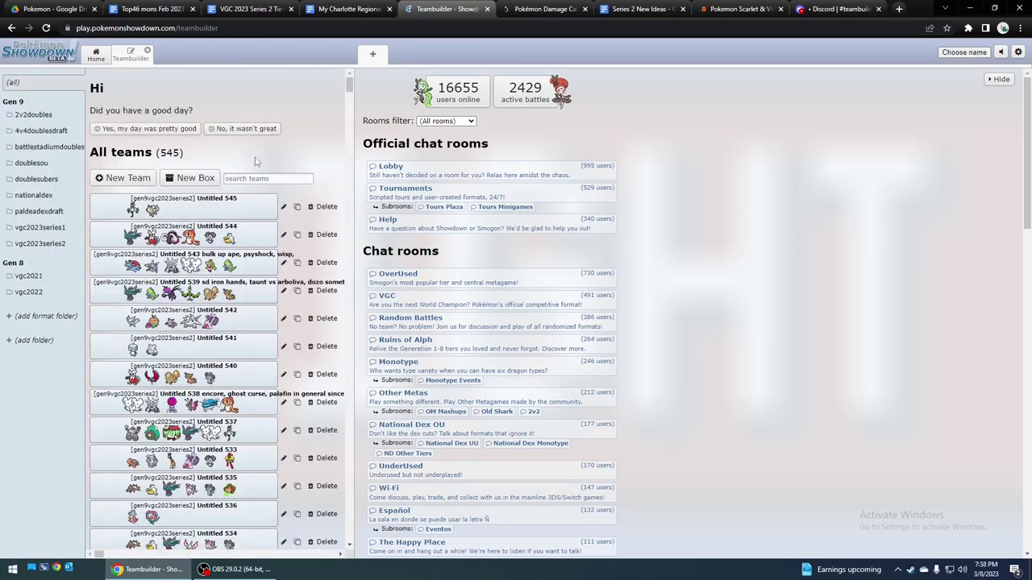